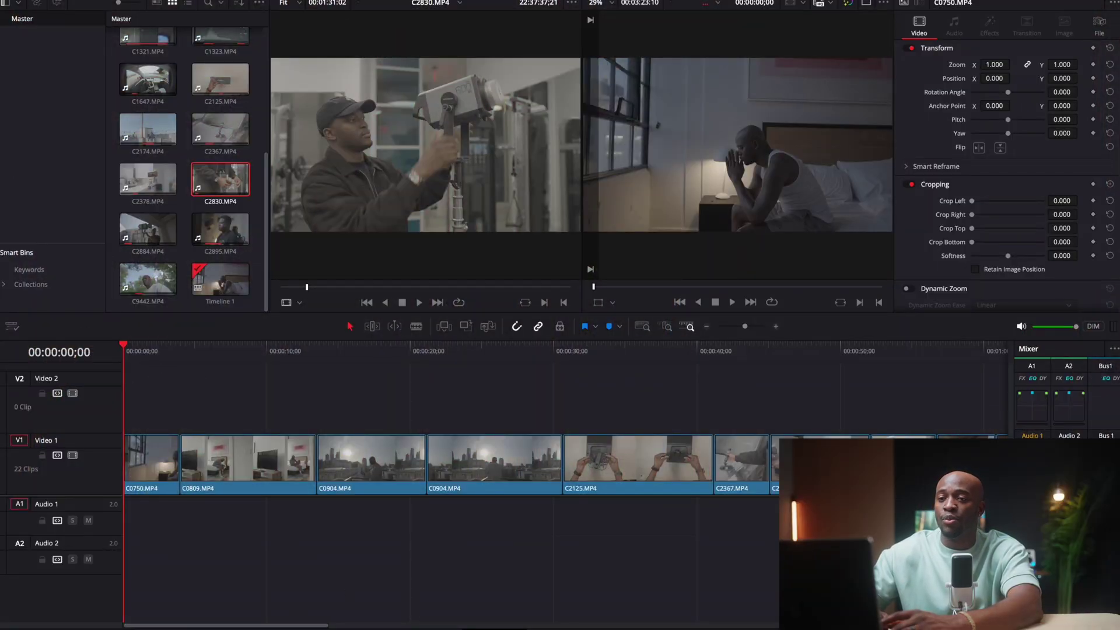
Step: Show the Effects Library's Favorites list with Adjustment Clip, then preview the opening frames
left_click(139, 2)
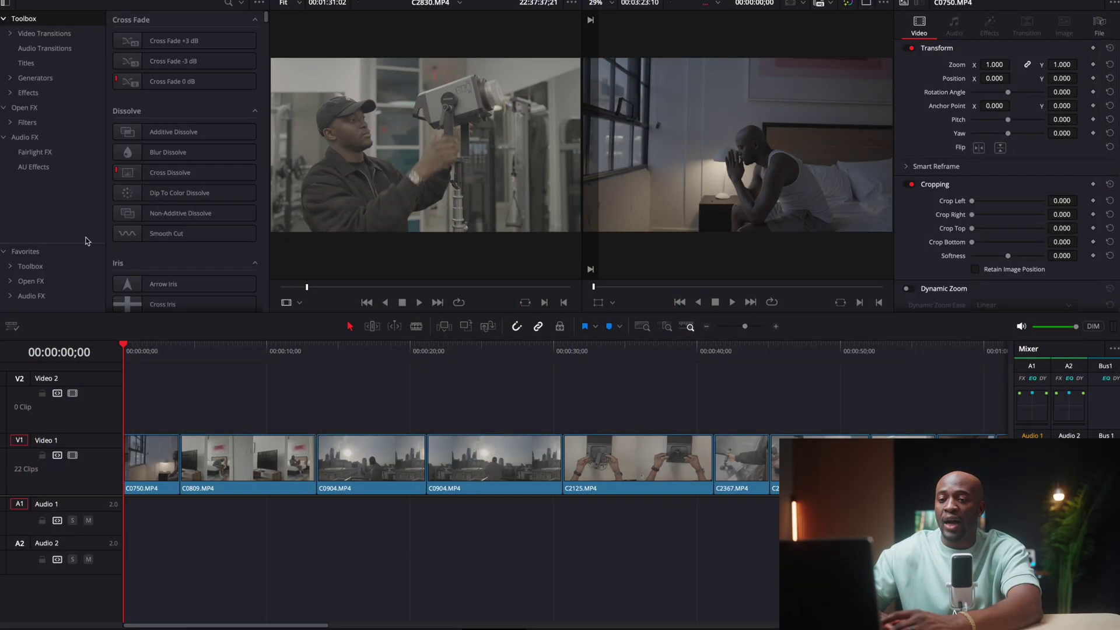
left_click(35, 252)
scroll(173, 442, "up", 2)
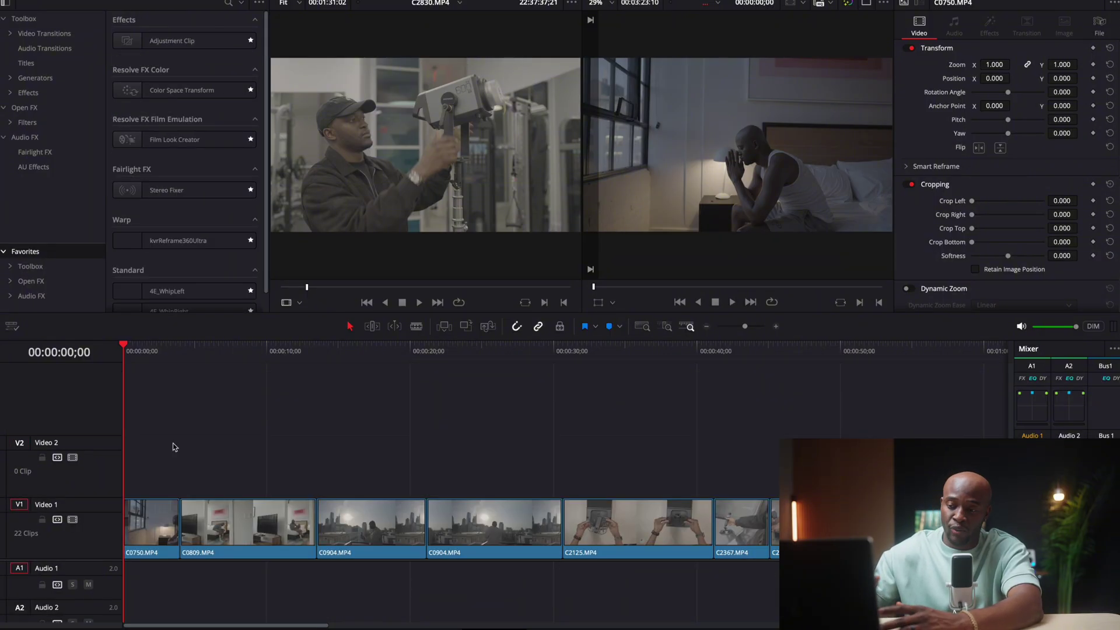
scroll(172, 443, "down", 3)
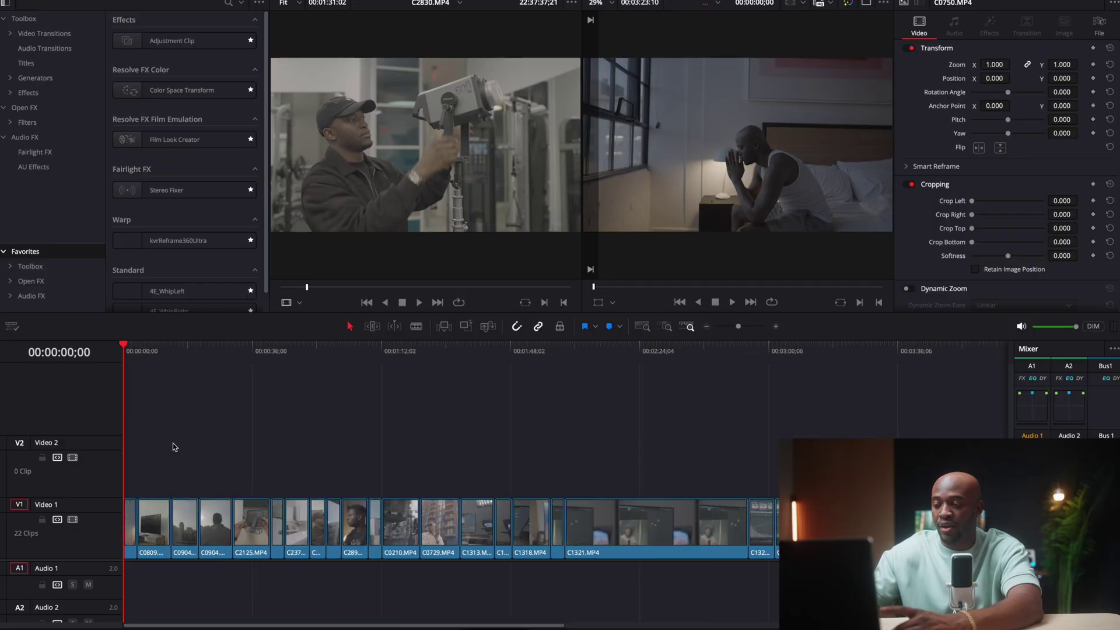
scroll(173, 443, "up", 2)
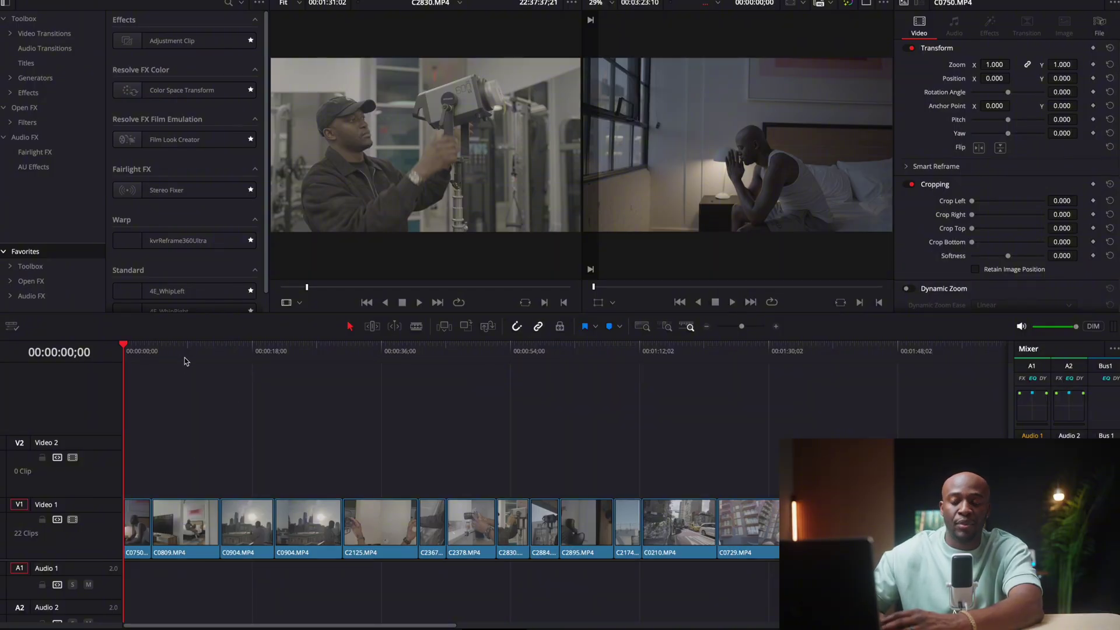
left_click_drag(146, 353, 115, 356)
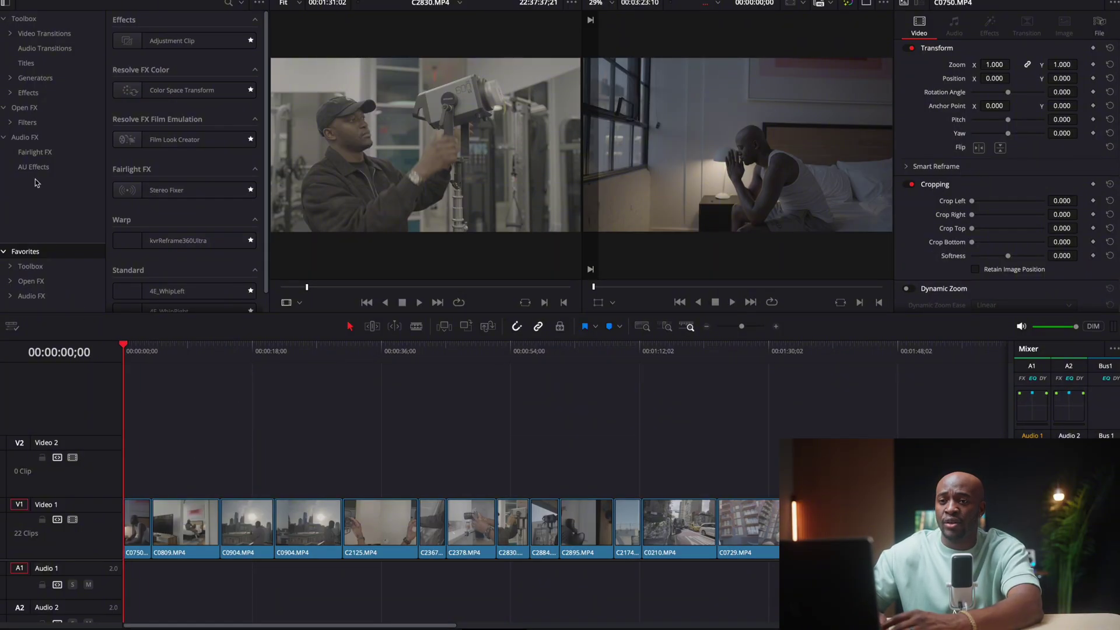
Step: Search the effects for 'adj' and drop an Adjustment Clip onto Video 2
left_click(26, 22)
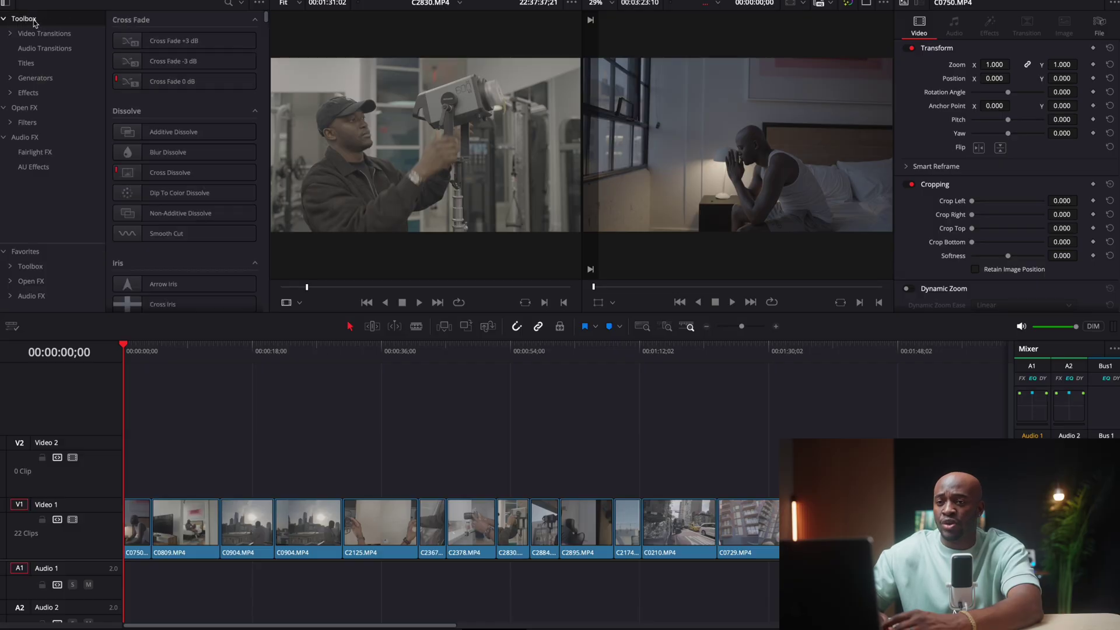
left_click(228, 4)
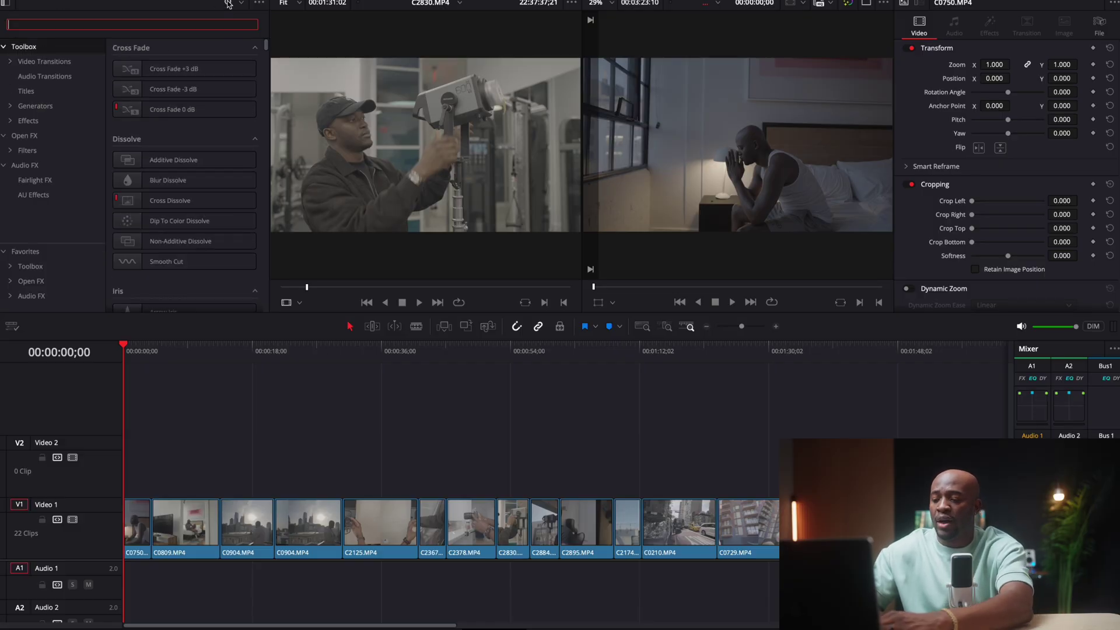
type("adju")
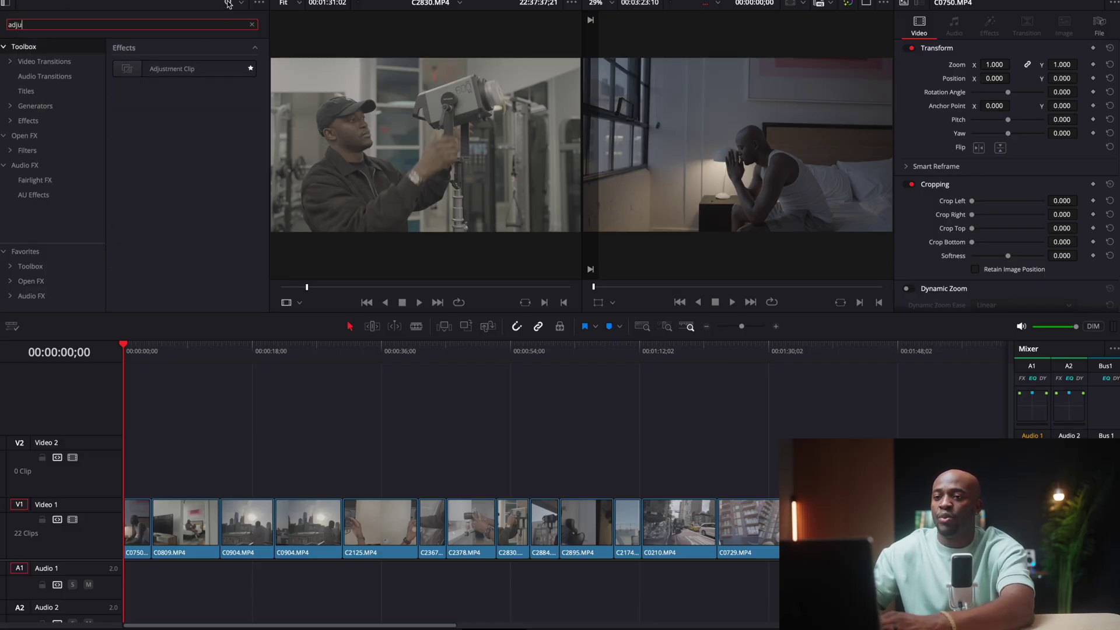
left_click(168, 74)
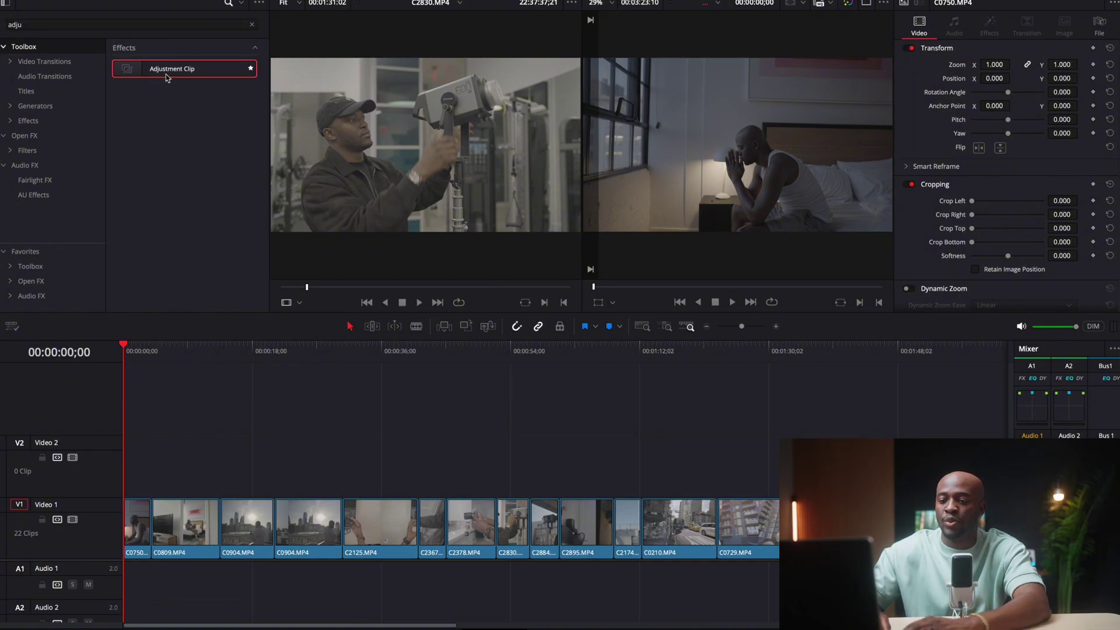
left_click_drag(172, 68, 121, 478)
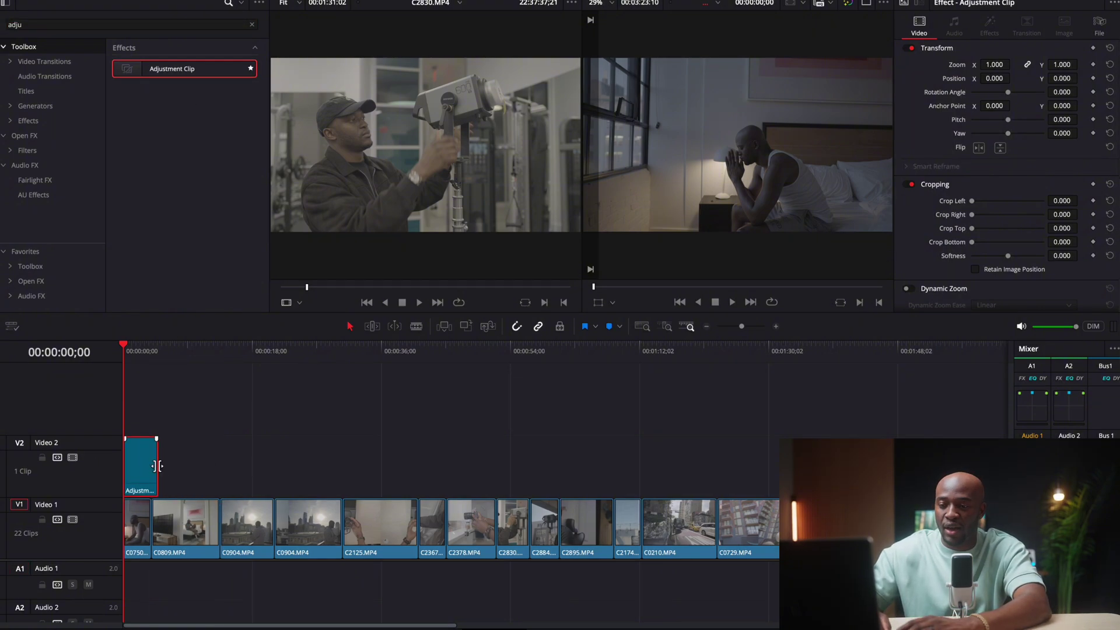
Step: Stretch the Adjustment Clip over all Video 1 clips and check the footage at 00:00:45;03
left_click_drag(157, 467, 688, 416)
scroll(688, 416, "down", 4)
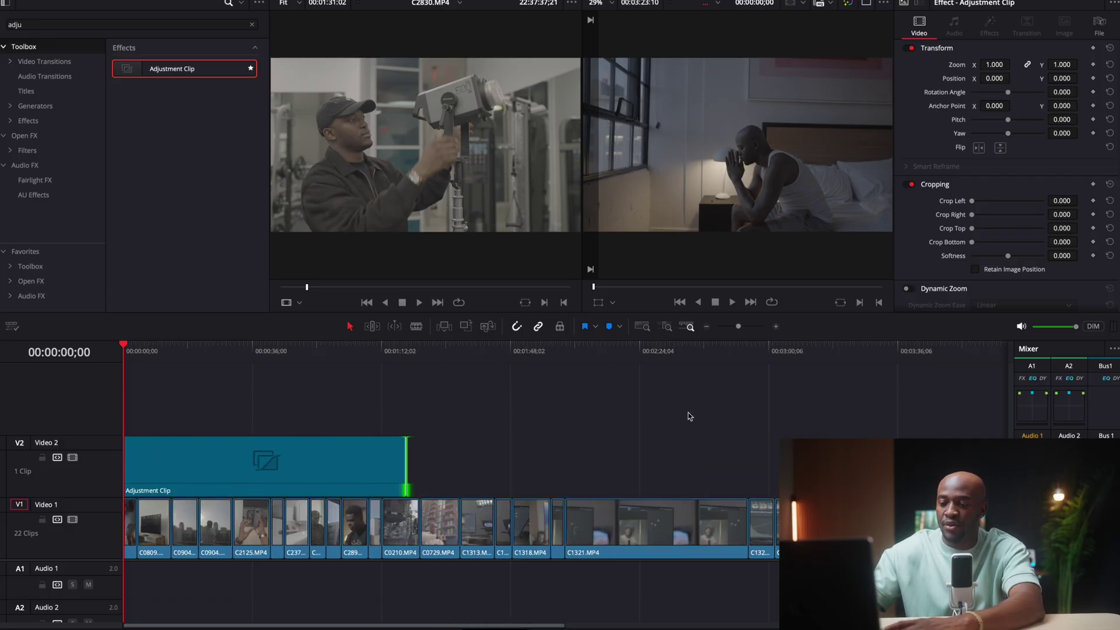
scroll(689, 416, "up", 2)
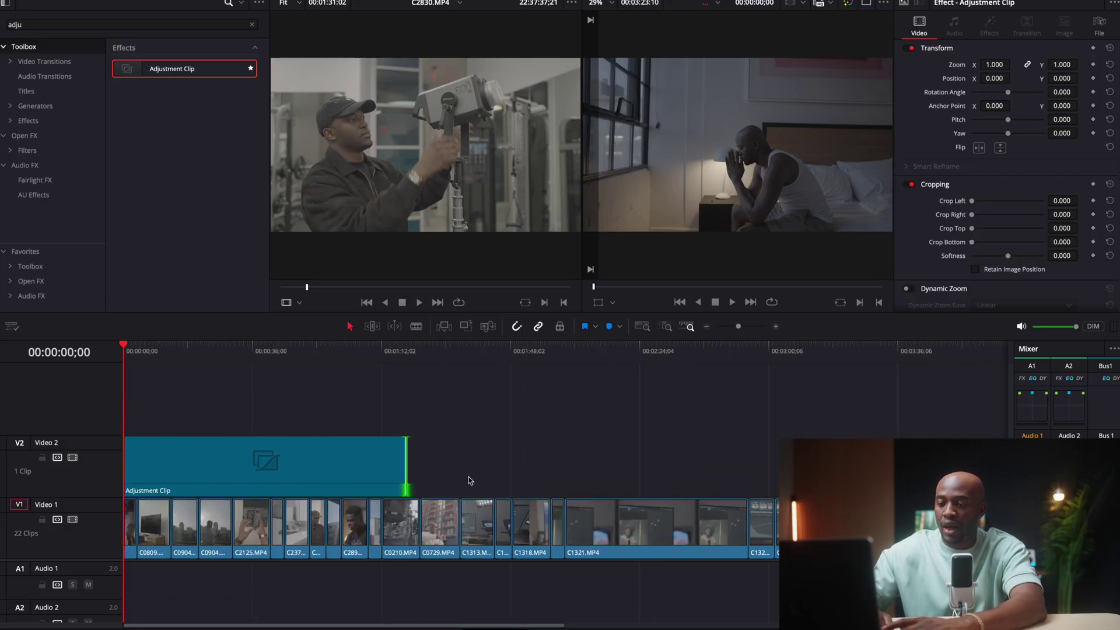
left_click_drag(400, 465, 848, 466)
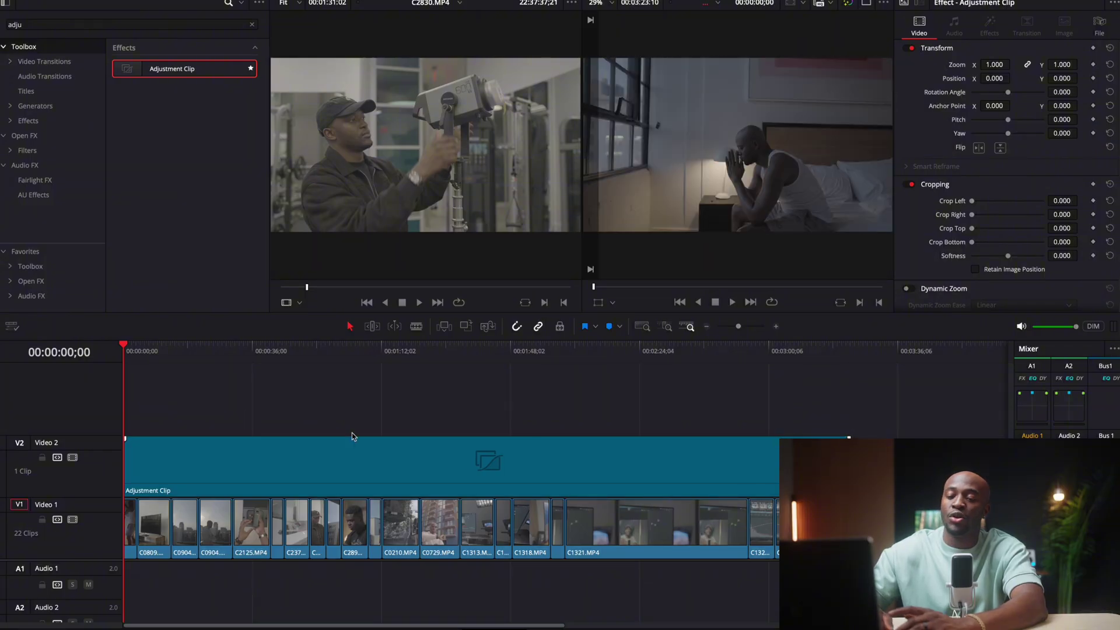
left_click(172, 356)
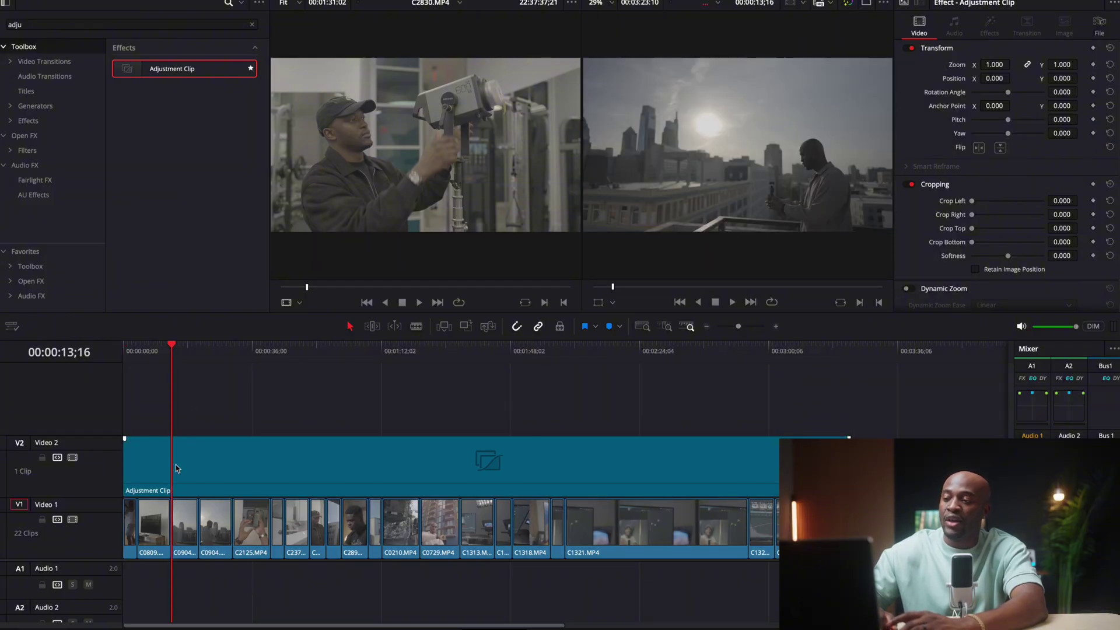
left_click_drag(166, 345, 284, 347)
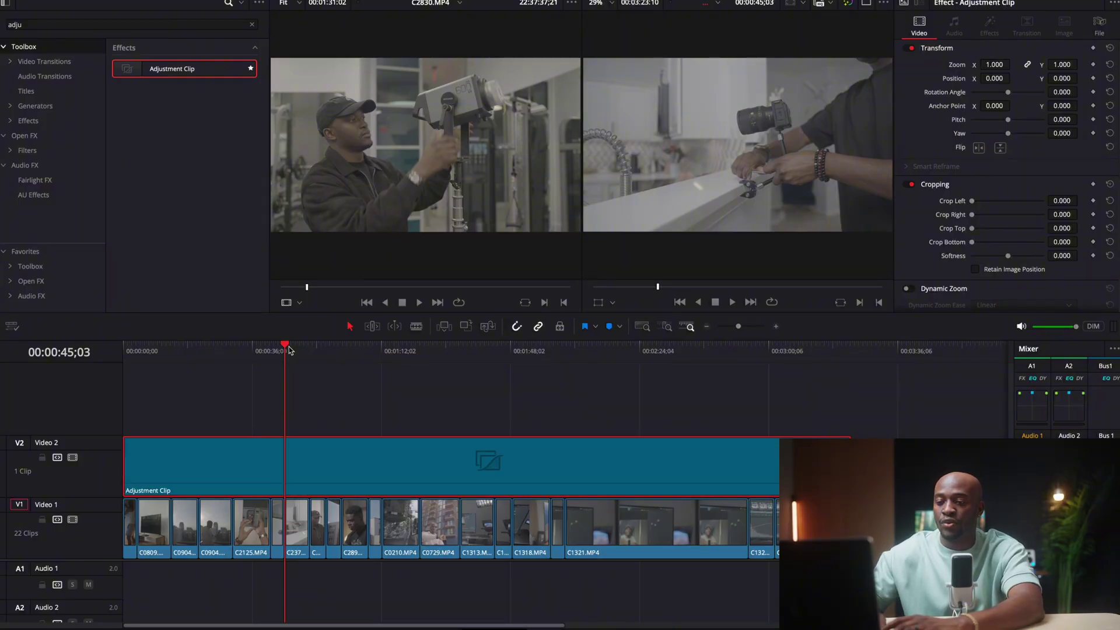
Step: Expand Phantom Luts in the LUT browser to list the five Sony Fx3 Luts
mouse_move(289, 349)
left_mouse_down()
mouse_move(310, 350)
mouse_move(287, 357)
left_mouse_up()
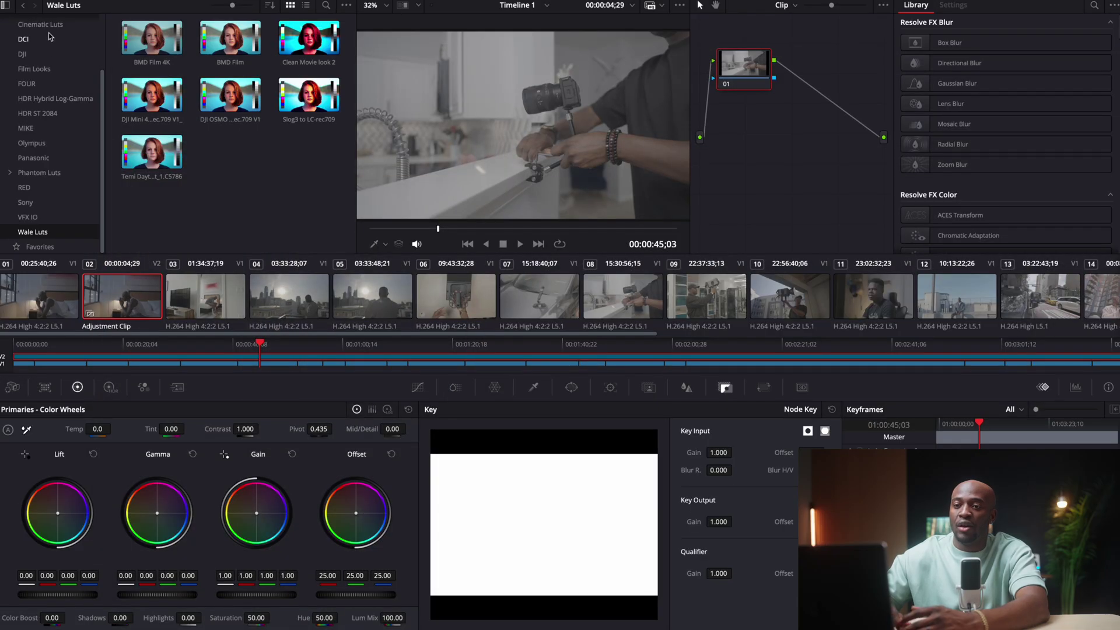
scroll(47, 32, "up", 5)
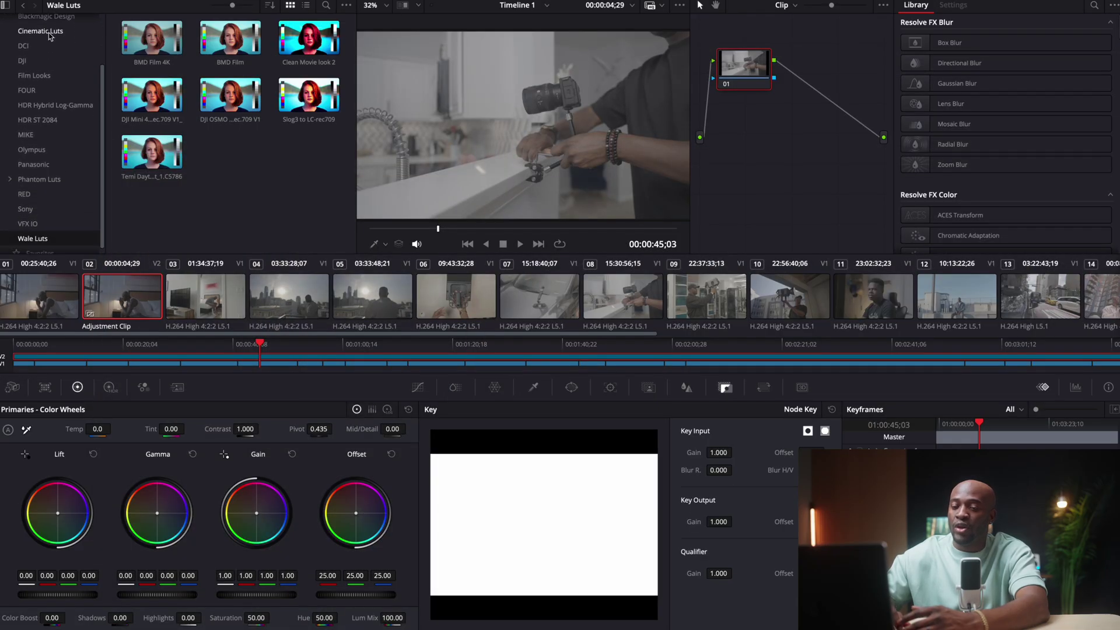
left_click(32, 23)
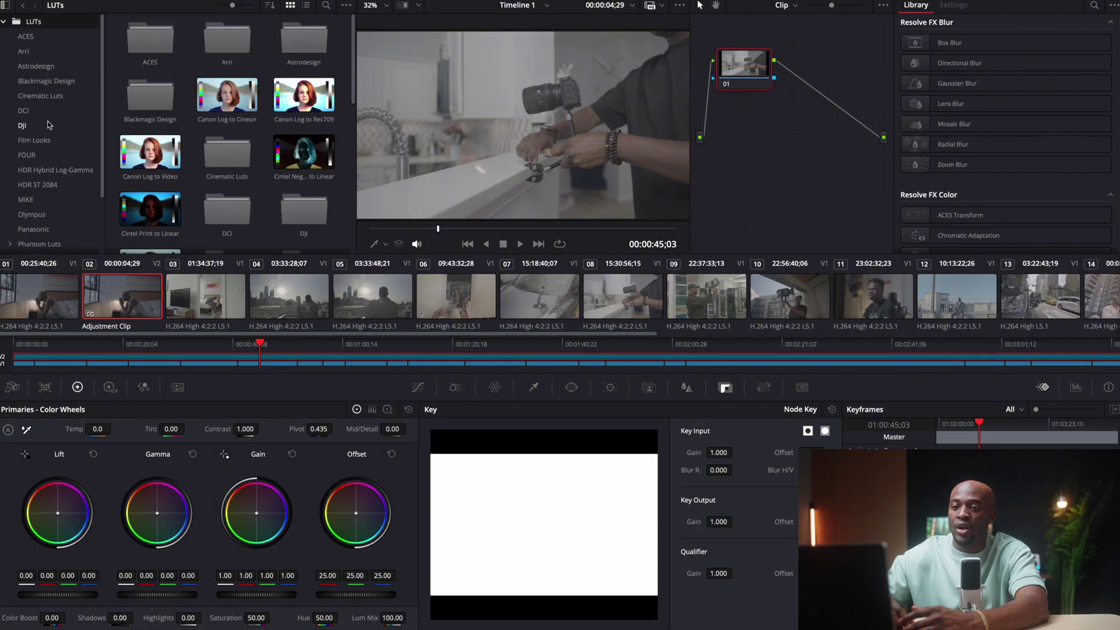
scroll(51, 134, "down", 3)
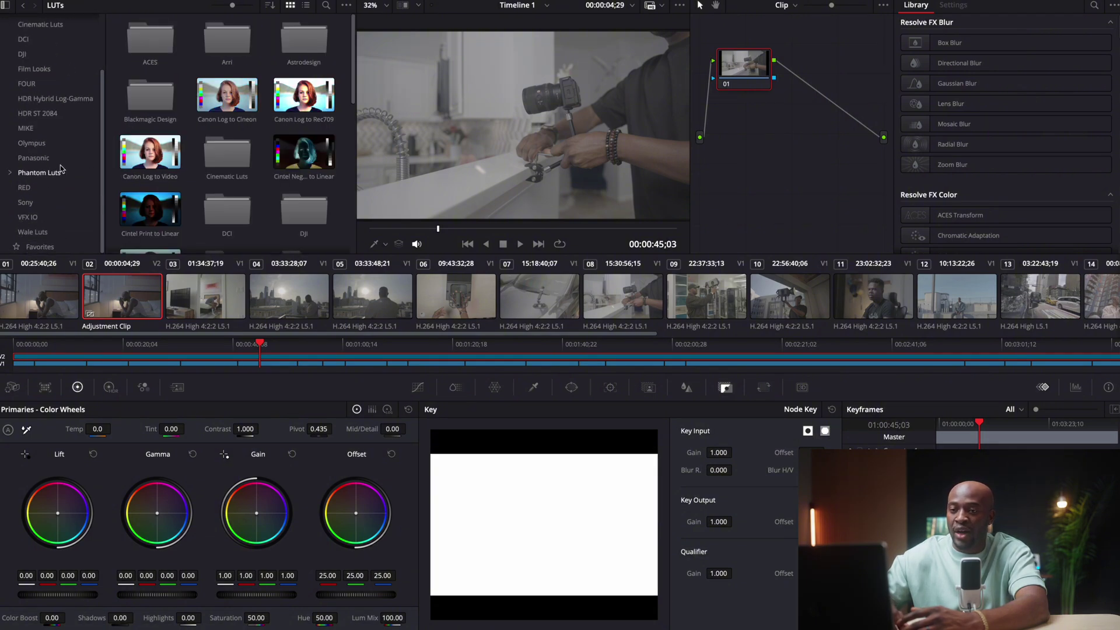
left_click(40, 172)
left_click(11, 174)
left_click(52, 202)
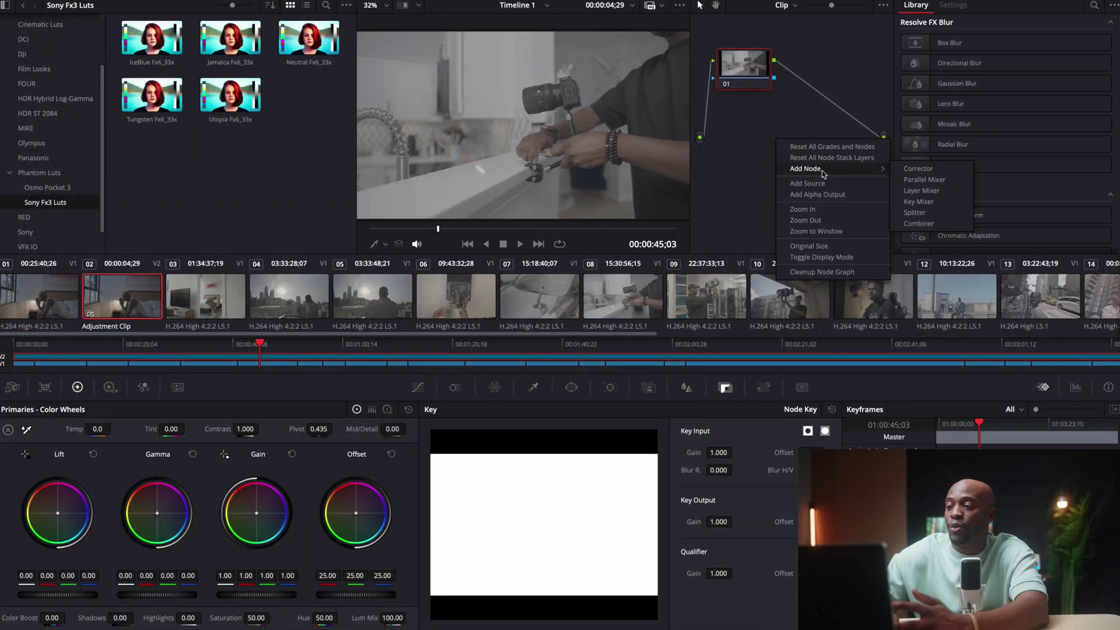
Step: Add corrector node 02 and wire it between node 01 and the output
left_click(743, 129)
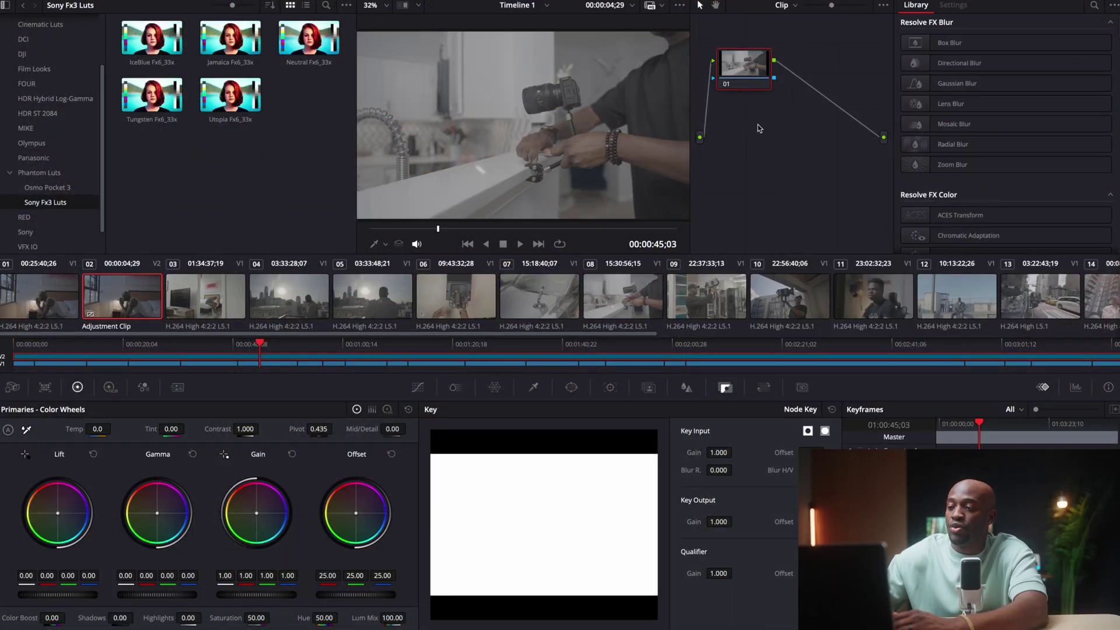
right_click(759, 129)
mouse_move(800, 159)
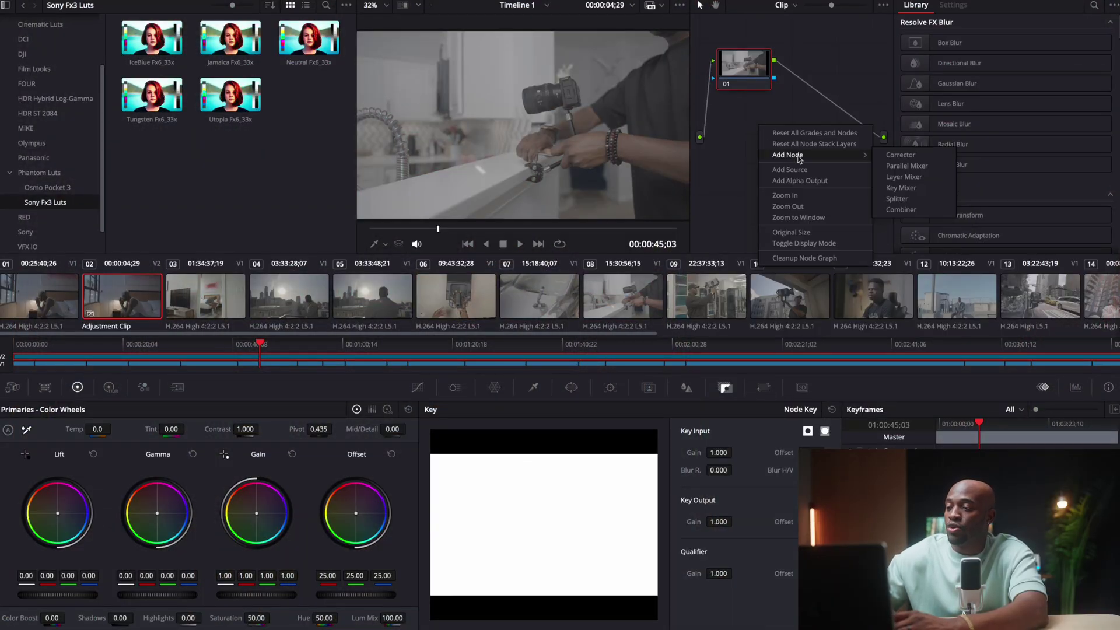
left_click(918, 156)
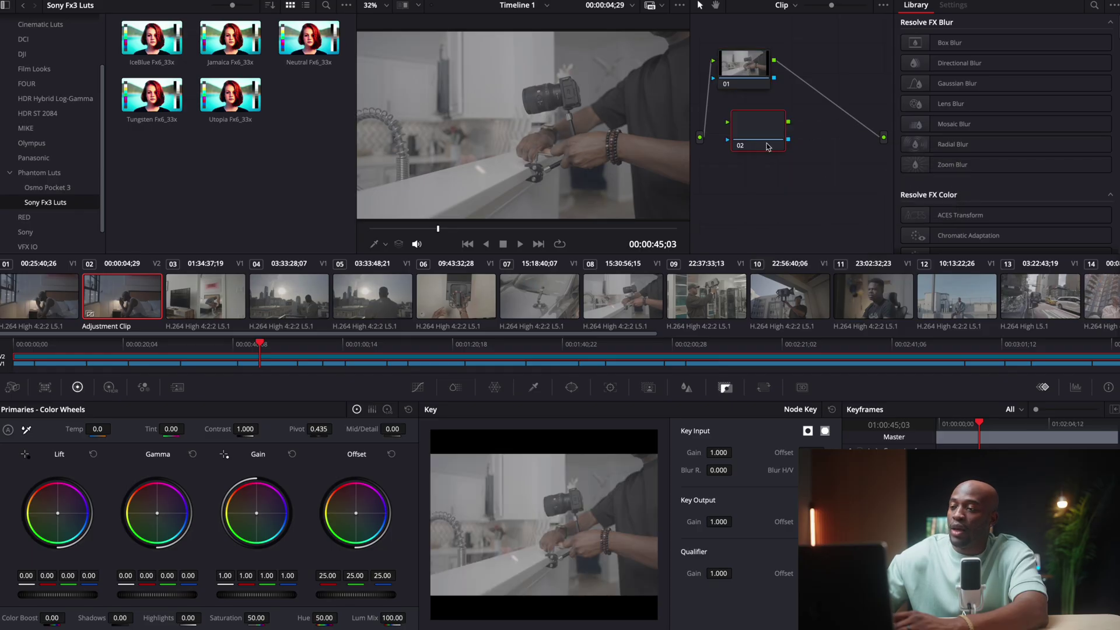
mouse_move(765, 147)
left_mouse_down()
mouse_move(880, 135)
mouse_move(840, 153)
mouse_move(805, 150)
mouse_move(868, 130)
left_mouse_up()
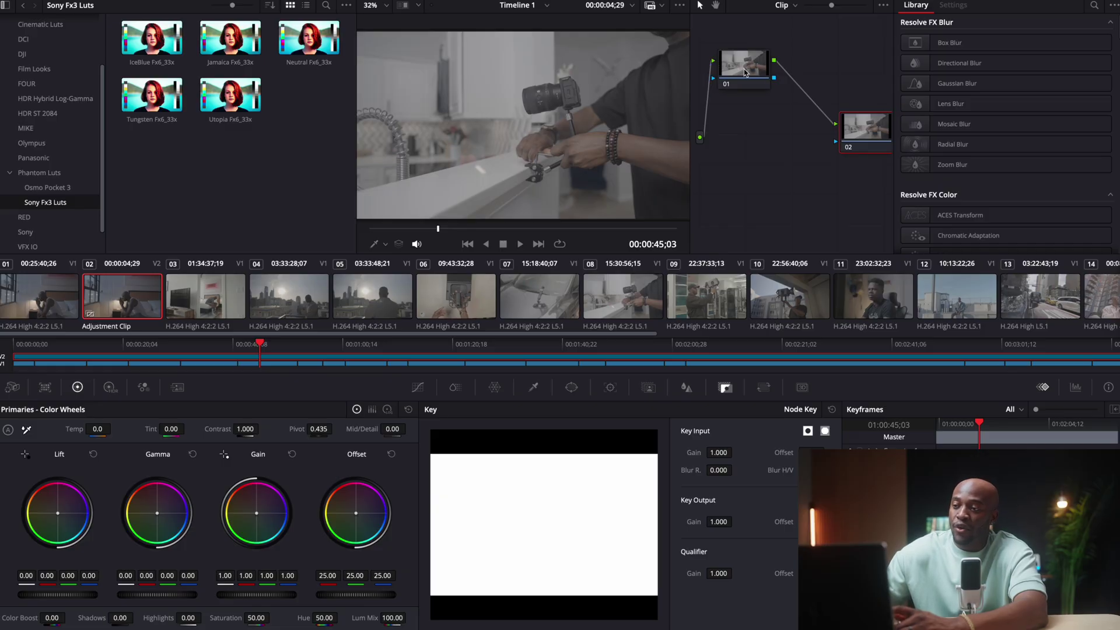
left_click_drag(870, 136, 873, 211)
Step: Add a third corrector node and wire it into the chain after node 01
right_click(742, 154)
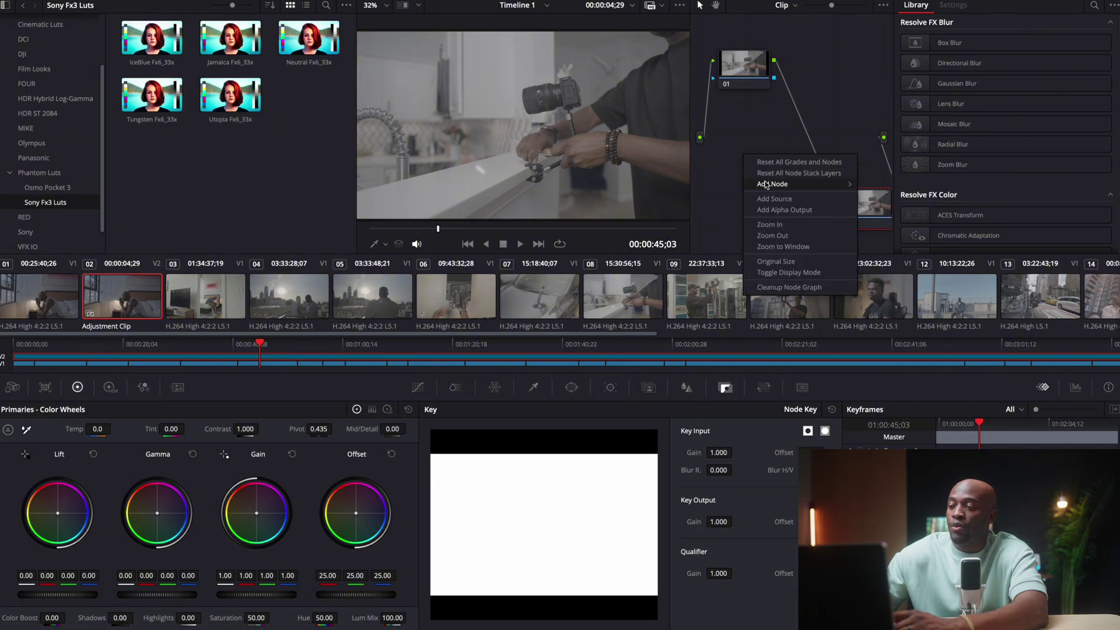
mouse_move(775, 184)
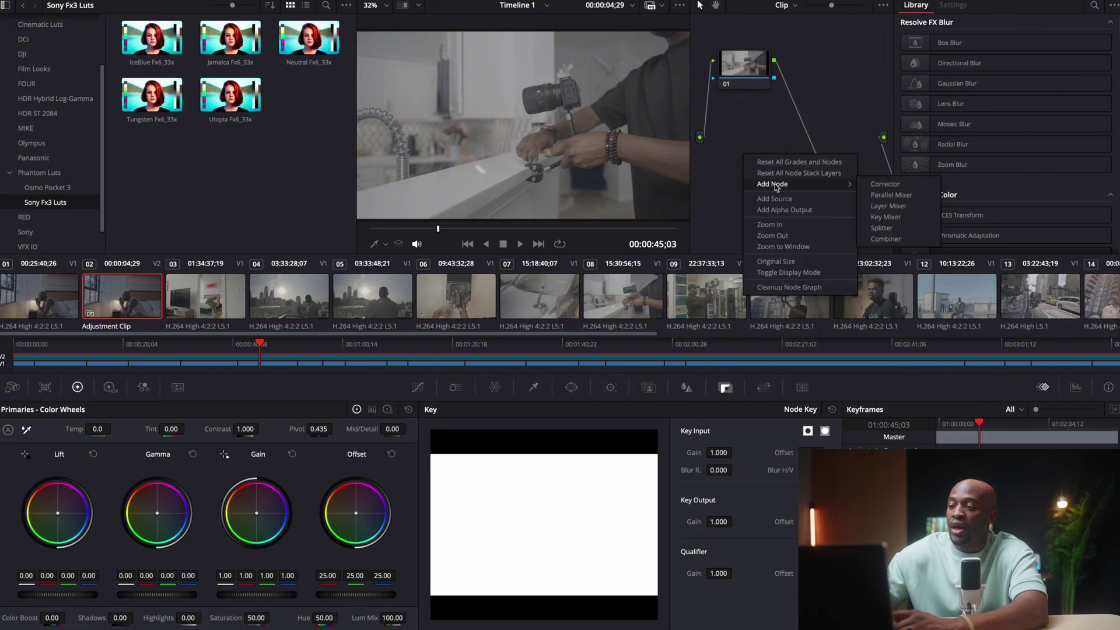
left_click(885, 183)
mouse_move(766, 169)
left_mouse_down()
mouse_move(838, 169)
mouse_move(761, 177)
left_mouse_up()
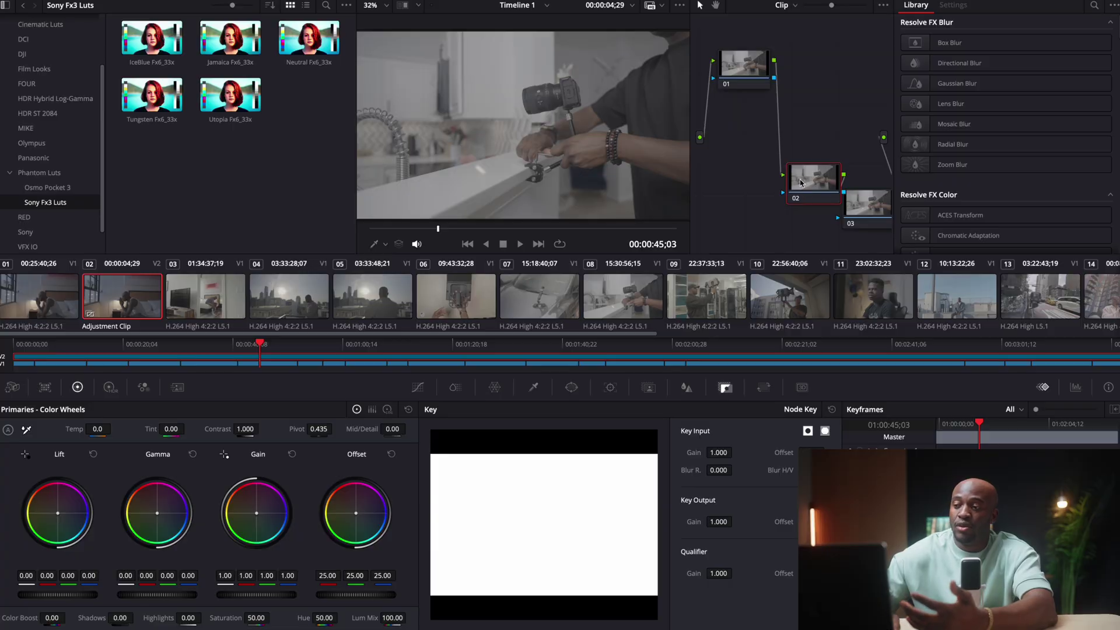
left_click_drag(810, 179, 815, 163)
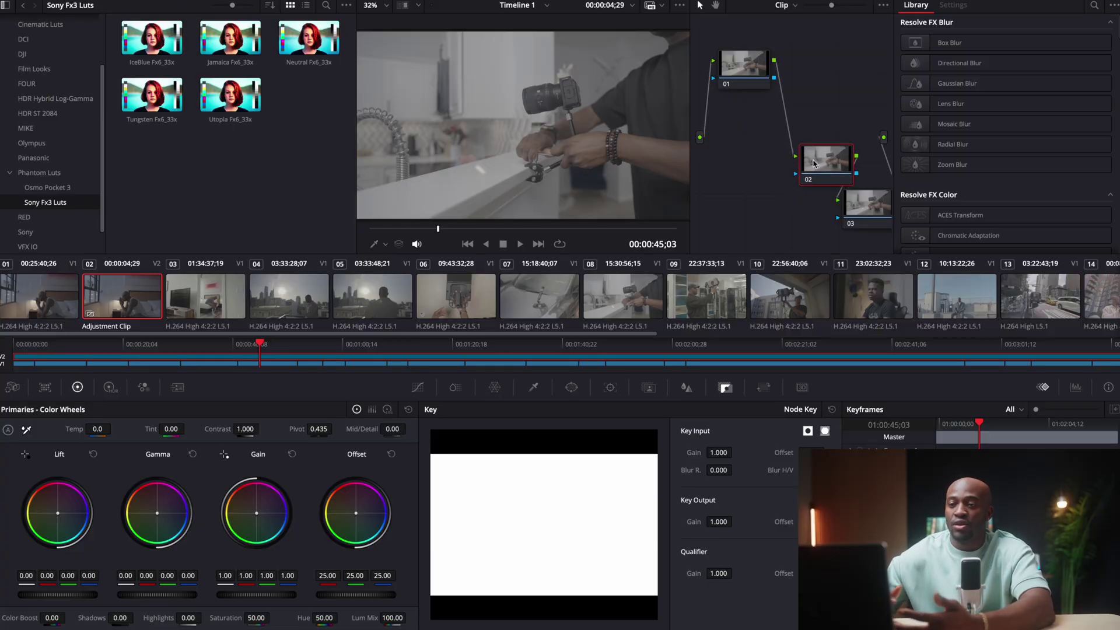
Step: Add a fourth corrector node in series and line up the four-node chain
right_click(726, 167)
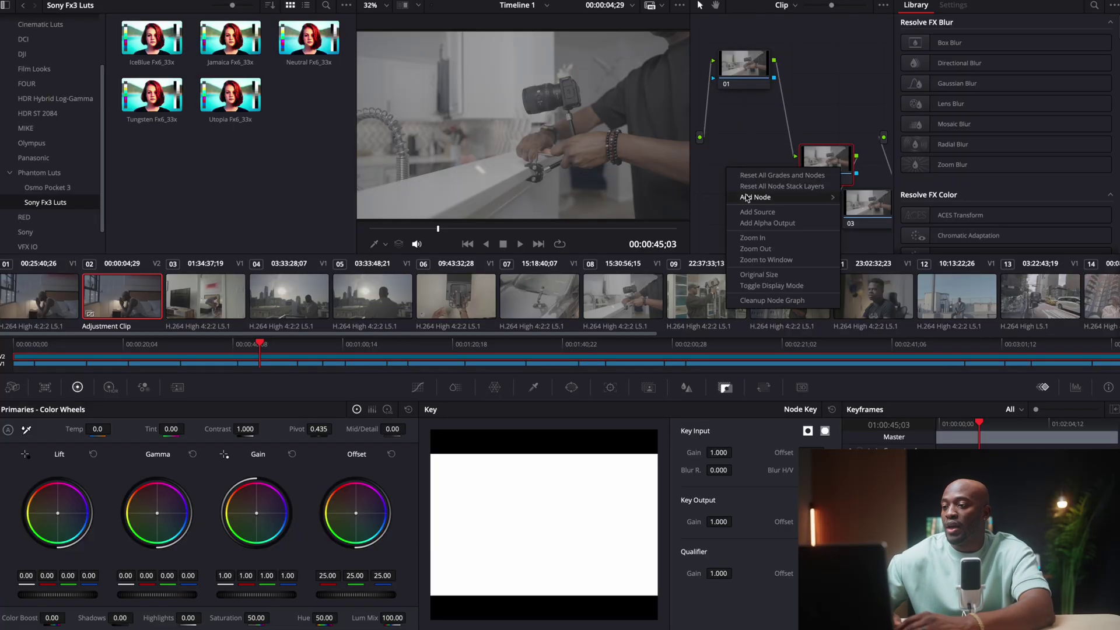
mouse_move(824, 199)
left_click(868, 197)
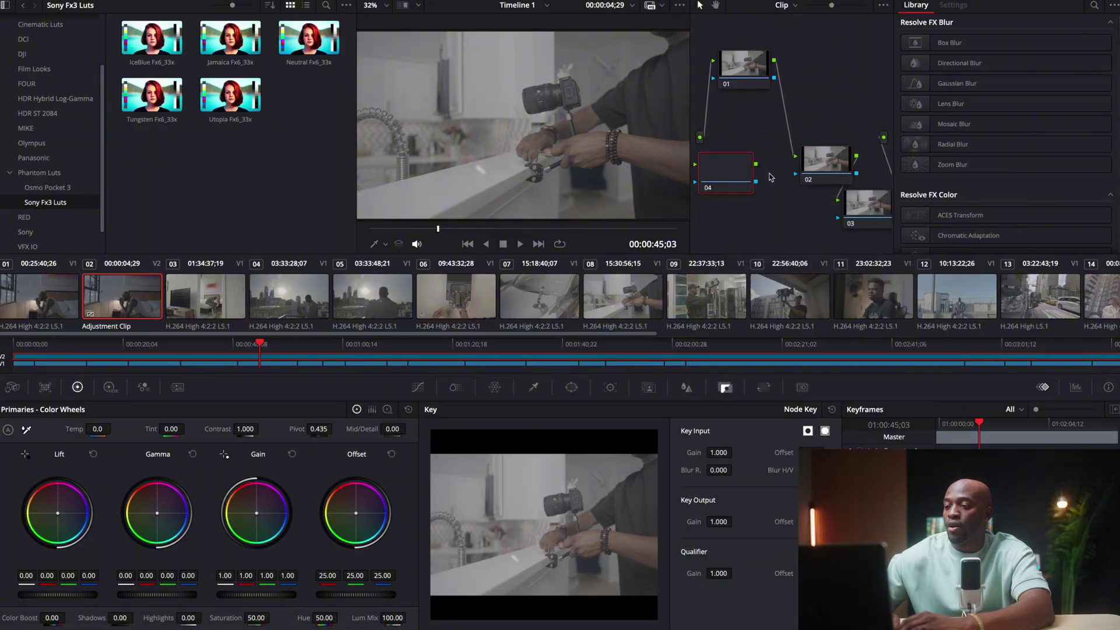
left_click_drag(722, 169, 787, 106)
left_click_drag(814, 168, 808, 169)
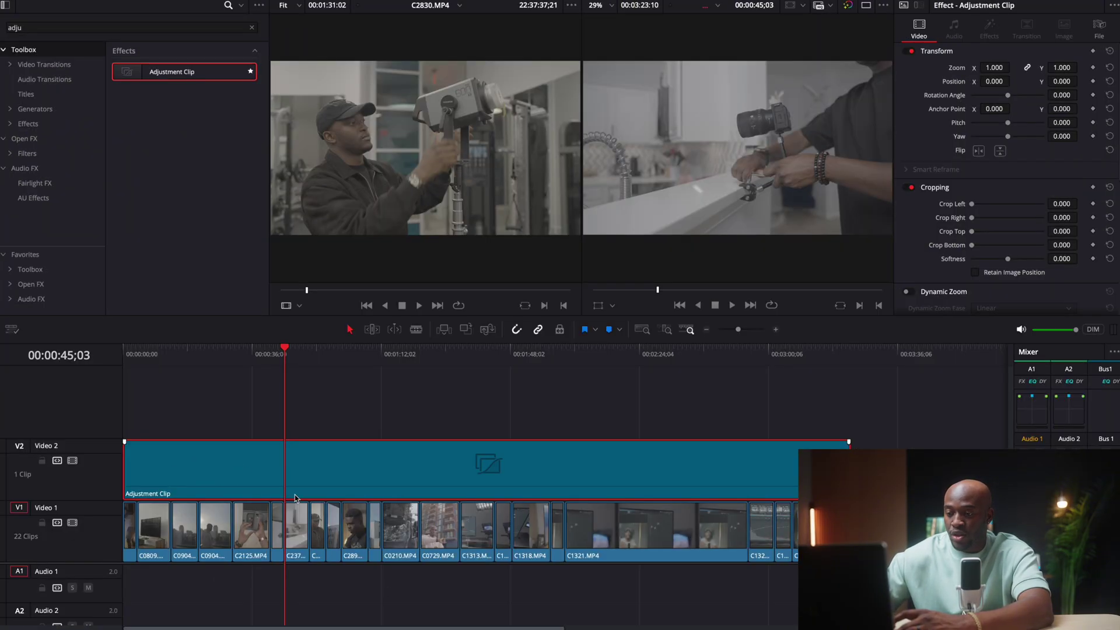
Step: Move kitchen clip C2378.MP4 onto a new V3 track and open it on the Color page
left_click_drag(296, 505, 296, 417)
left_click(294, 356)
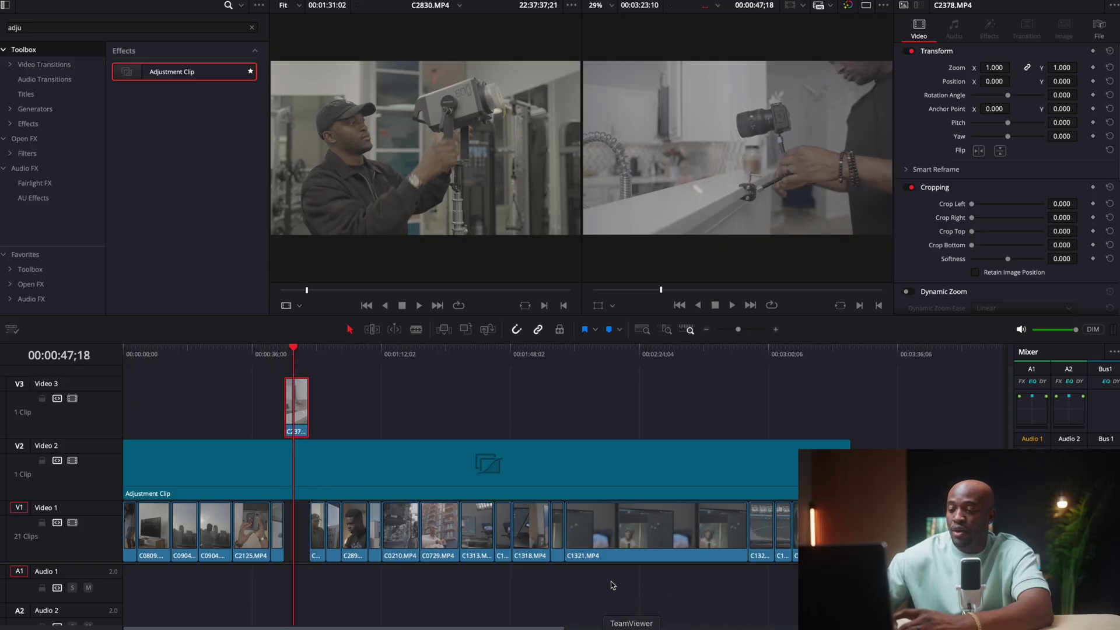
key("shift+6")
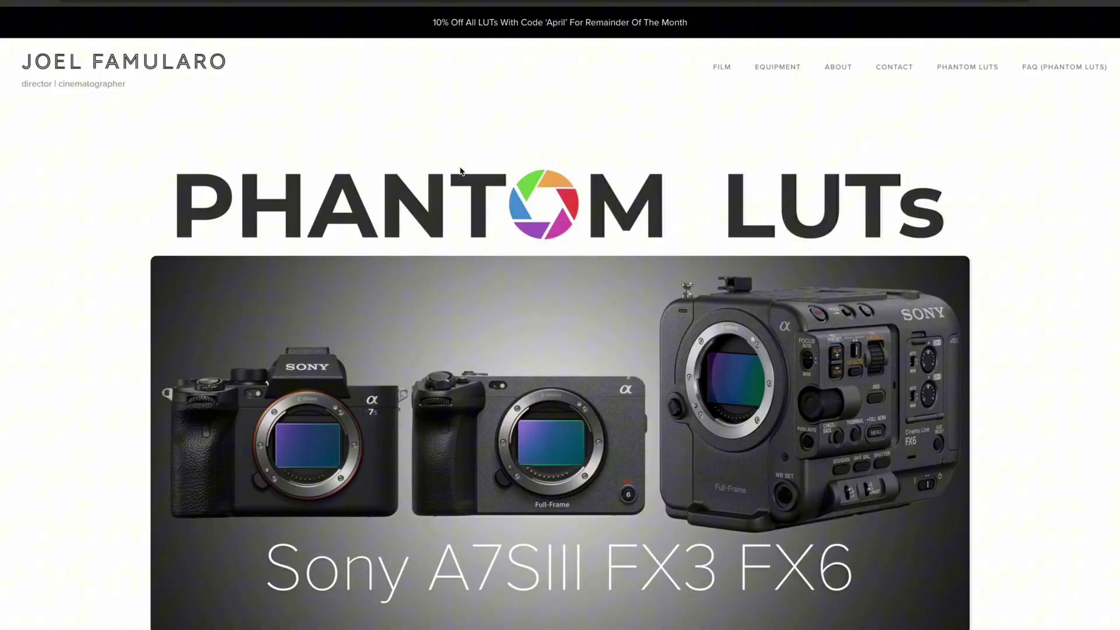
Step: Scroll the Phantom LUTs page down to the pack prices and Add to Cart buttons
scroll(460, 170, "down", 9)
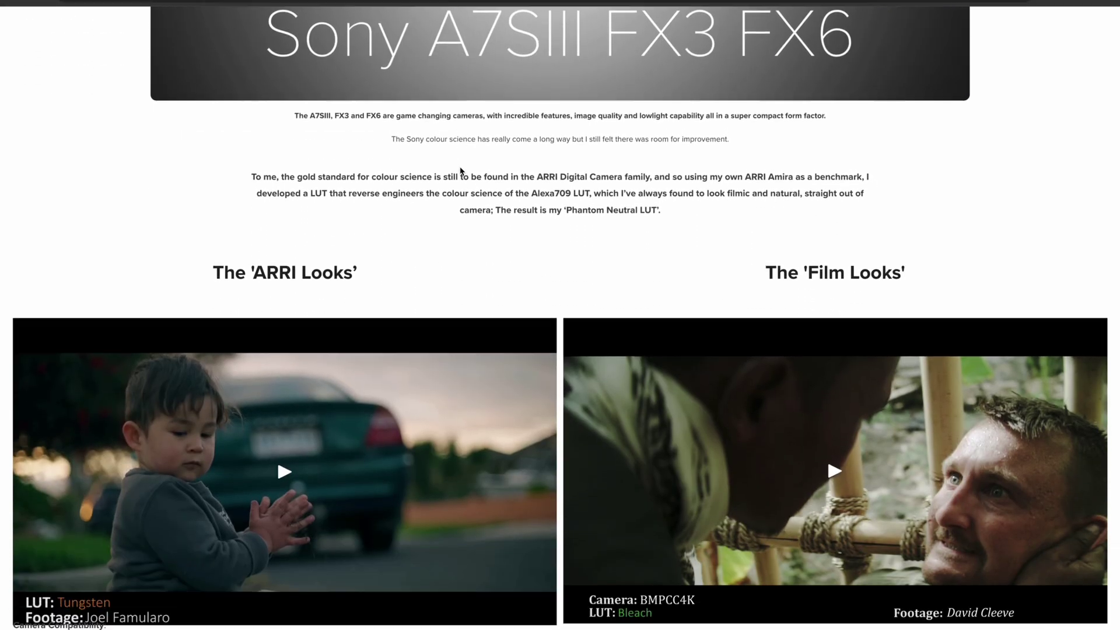
scroll(459, 170, "down", 8)
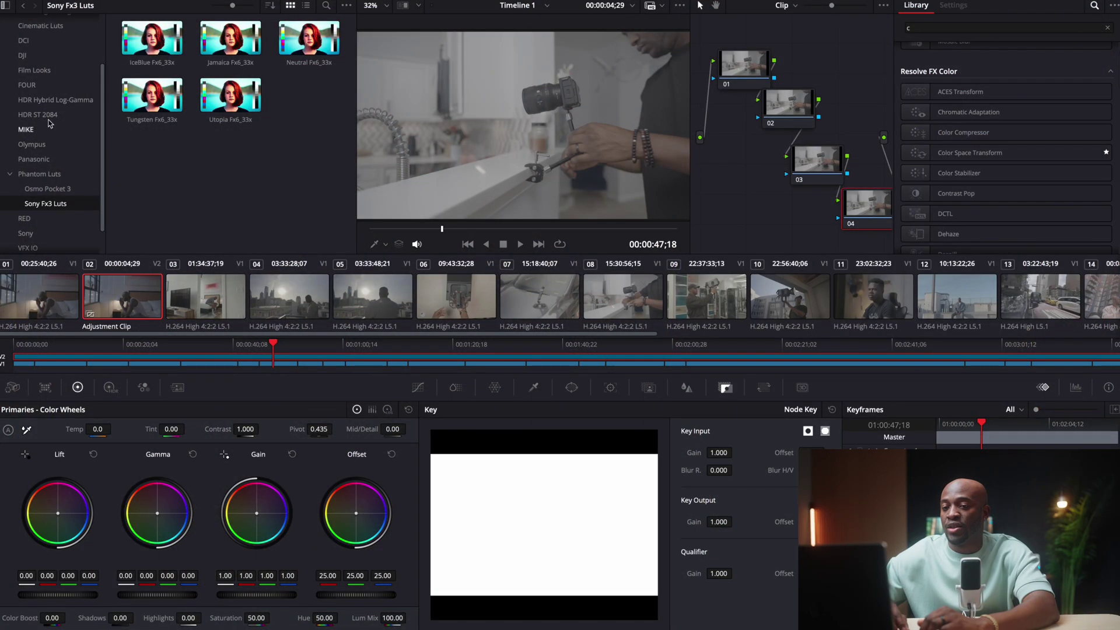
left_click(41, 173)
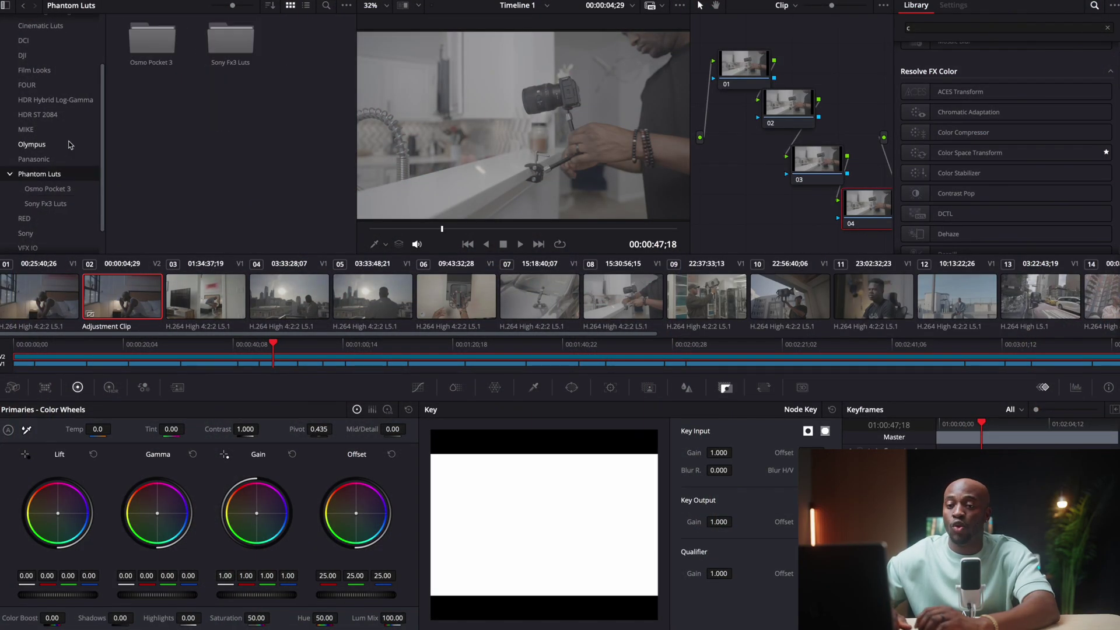
left_click(50, 204)
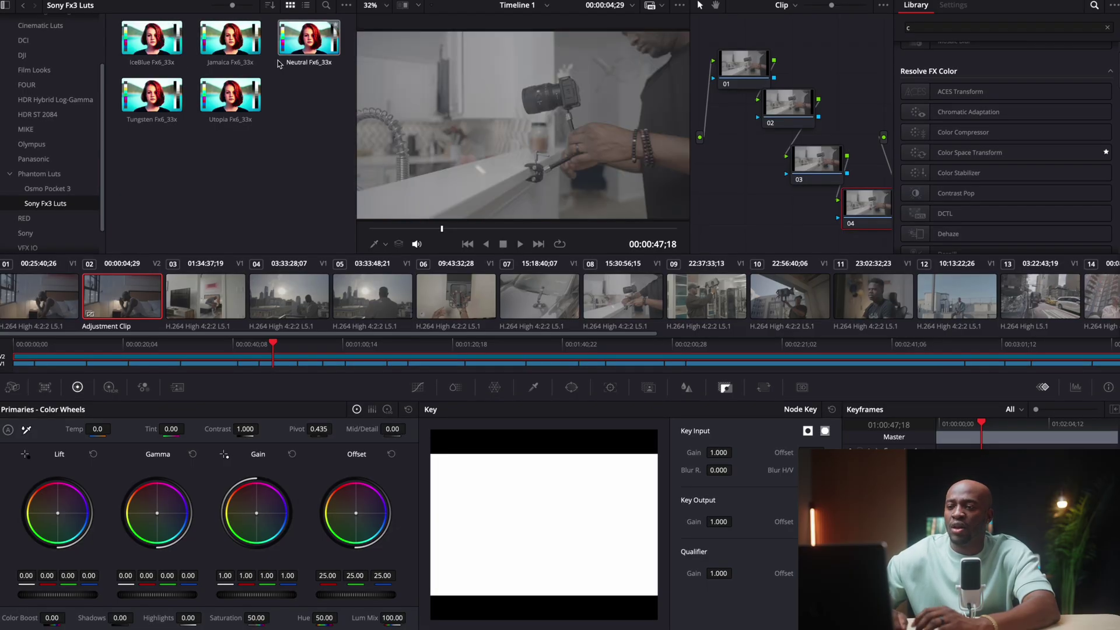
Step: Apply the Neutral Fx6_33x LUT to node 04, then select node 03
left_click_drag(298, 50, 879, 216)
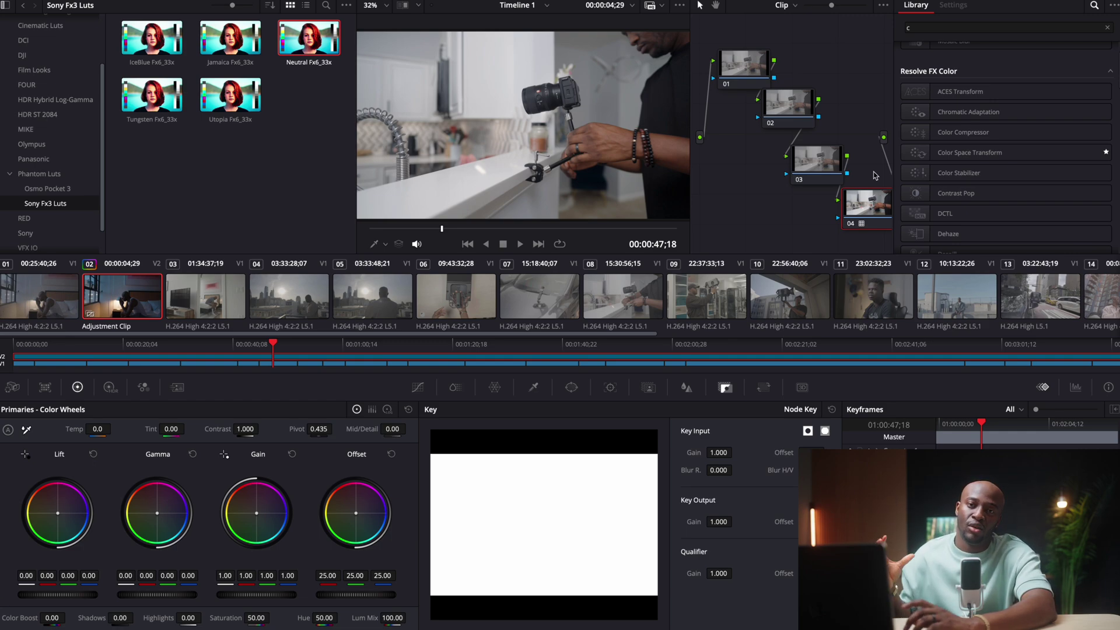
left_click(816, 164)
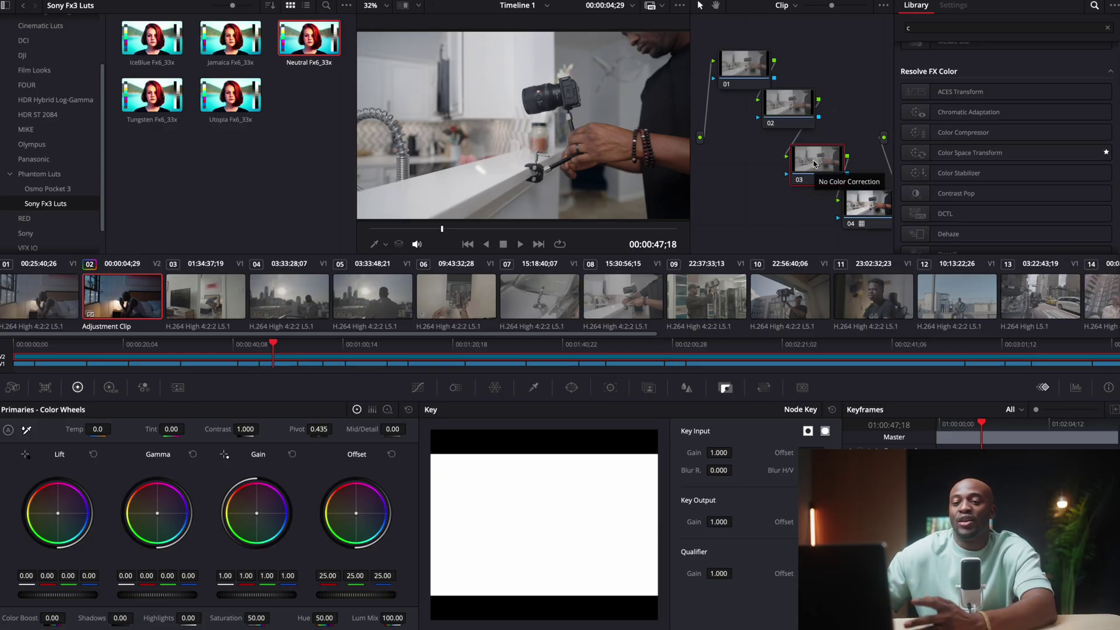
Step: Apply the BMD Film LUT from Wale Luts to node 03 and lower its key output gain to 0.843
scroll(56, 204, "down", 2)
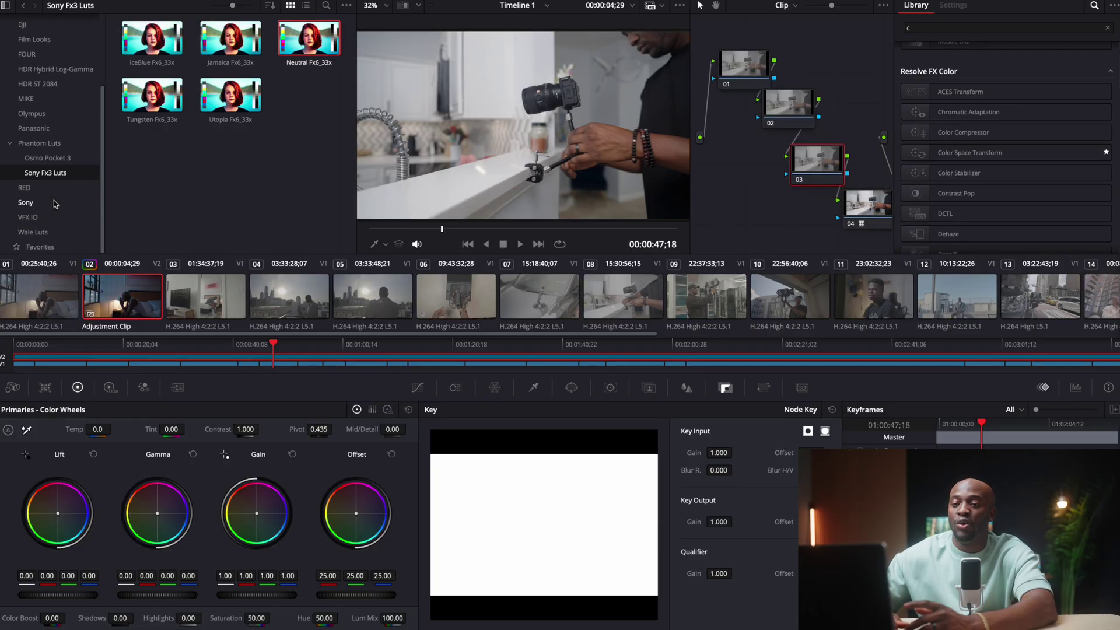
left_click(32, 231)
left_click_drag(232, 36, 824, 161)
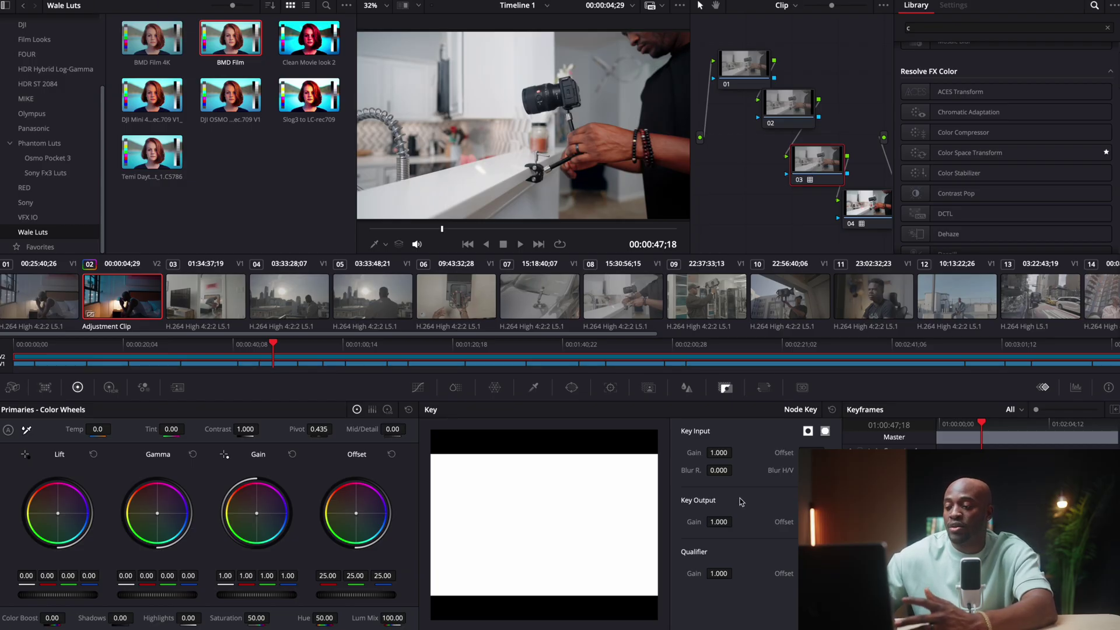
left_click_drag(719, 522, 692, 521)
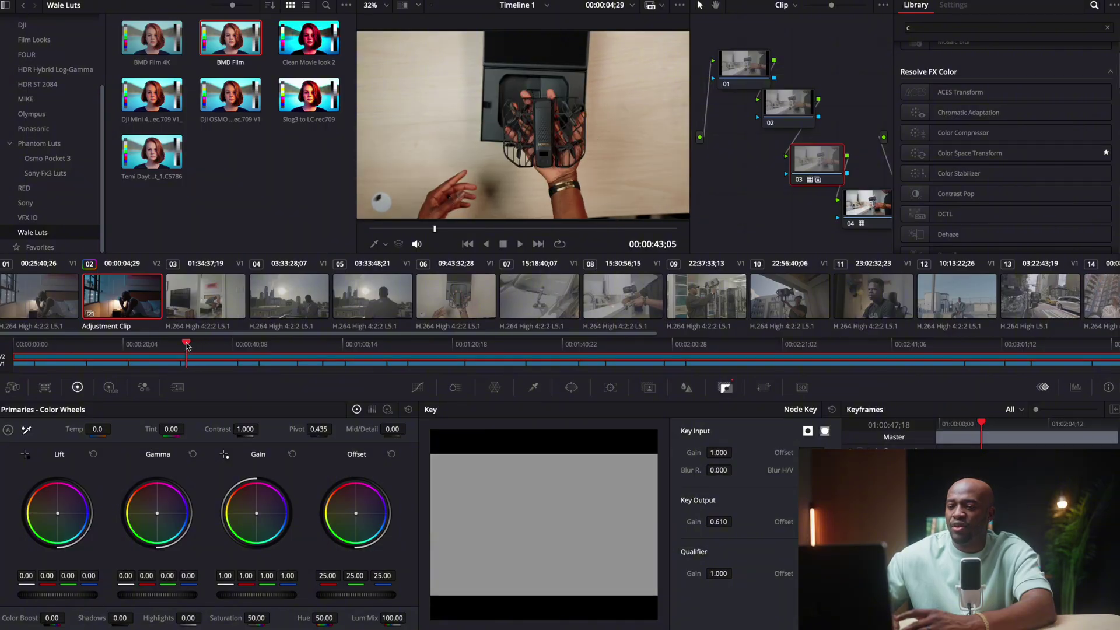
left_click_drag(195, 350, 298, 344)
Step: Search 'grain', apply 16mm overlay Film Grain to node 02 and set its opacity to 0.279
left_click(781, 127)
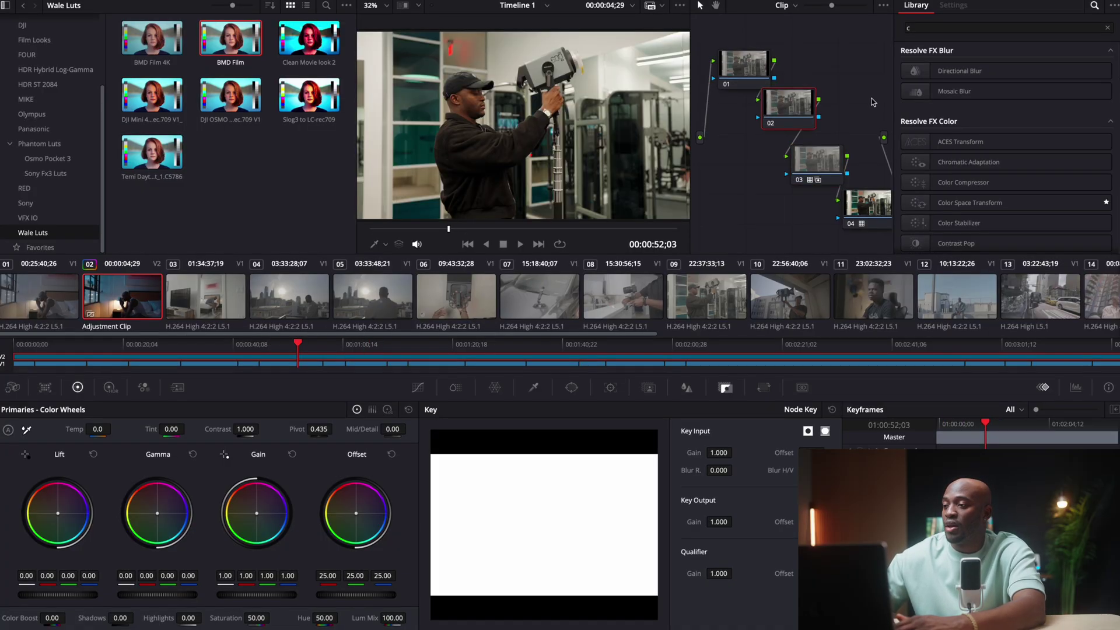
left_click(1093, 7)
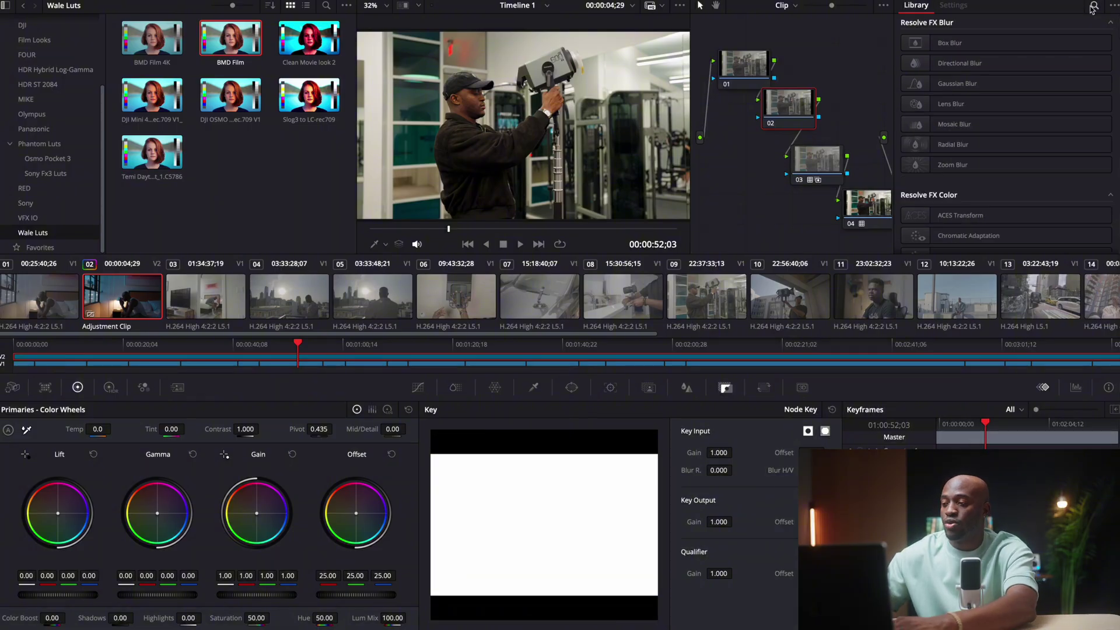
left_click(1093, 7)
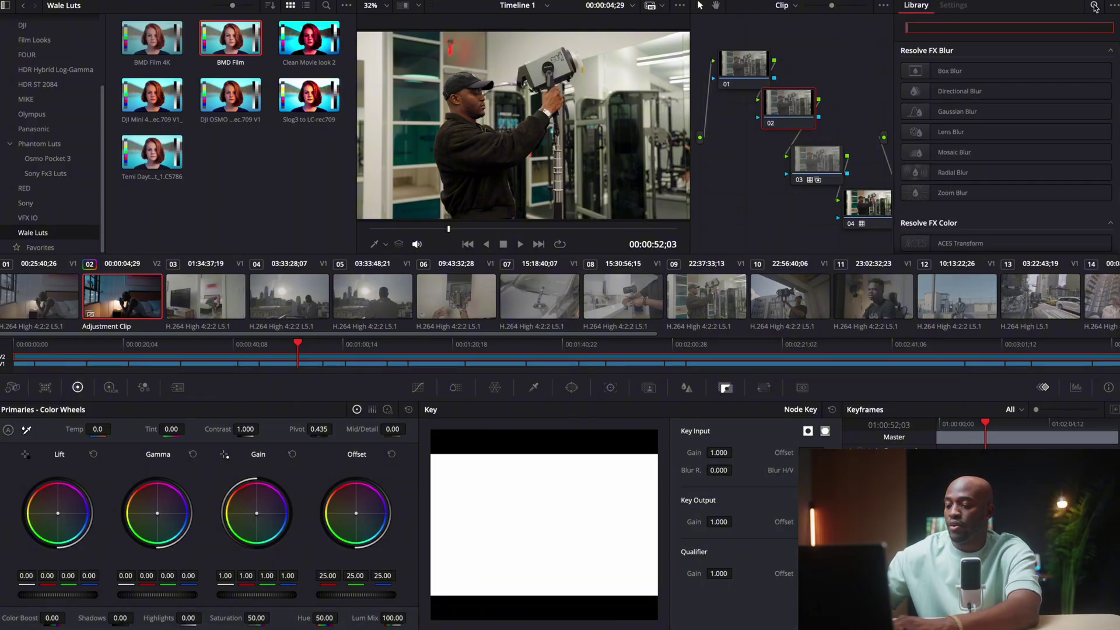
type("grain")
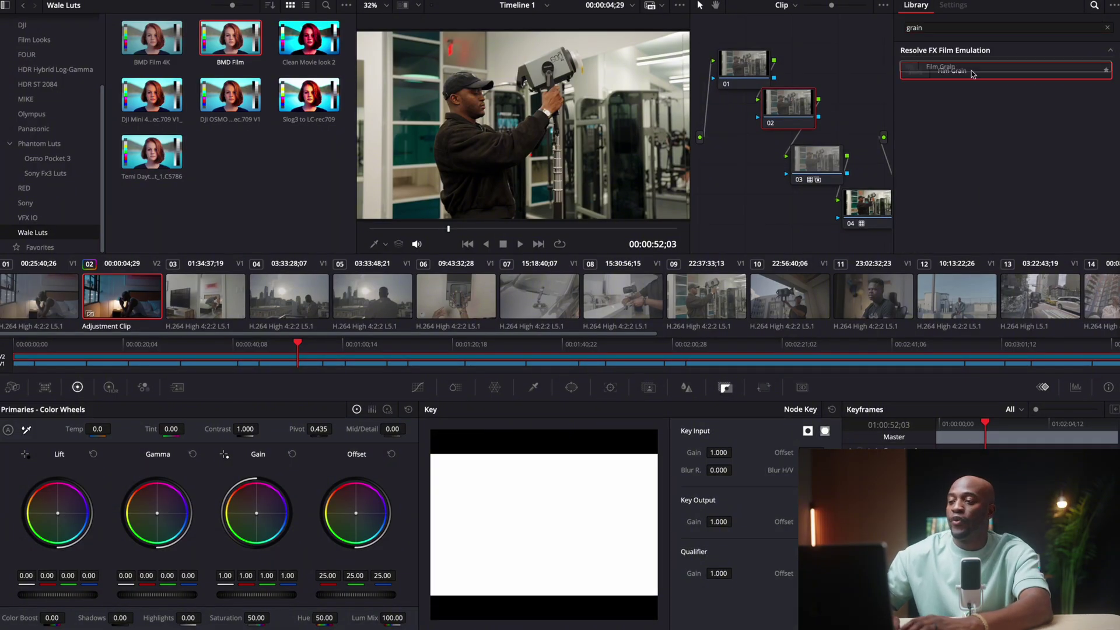
left_click_drag(992, 69, 802, 109)
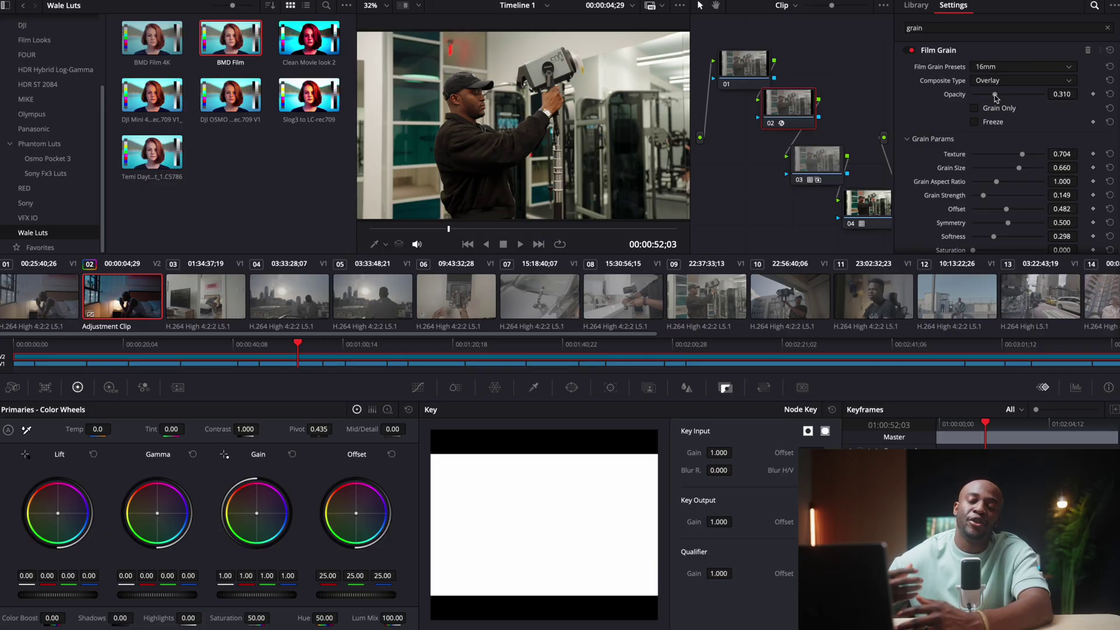
left_click_drag(994, 95, 992, 95)
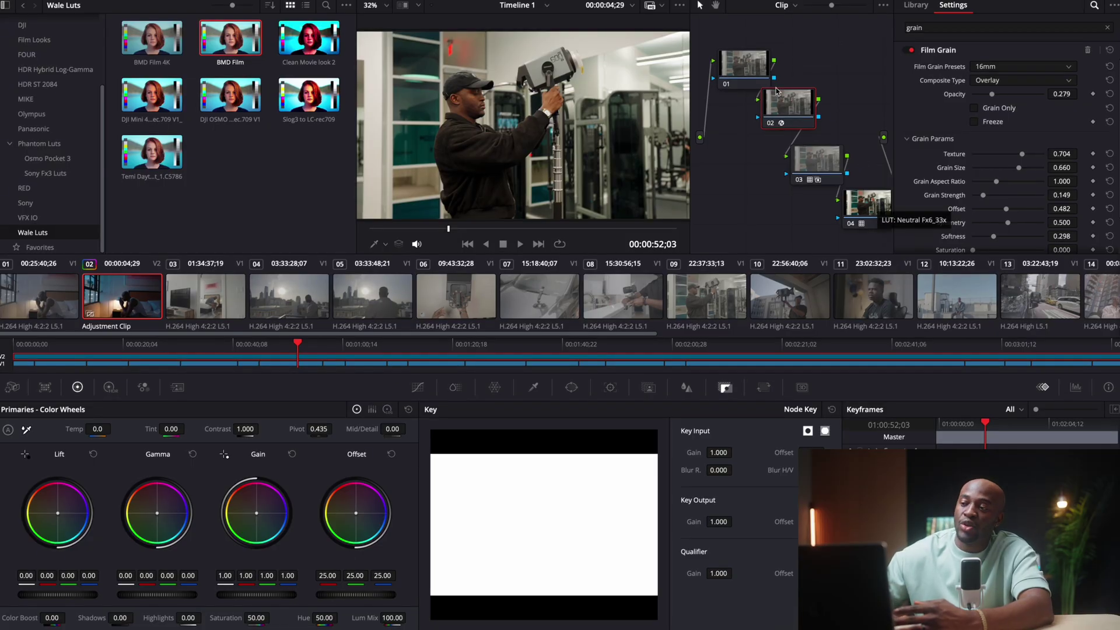
left_click(736, 68)
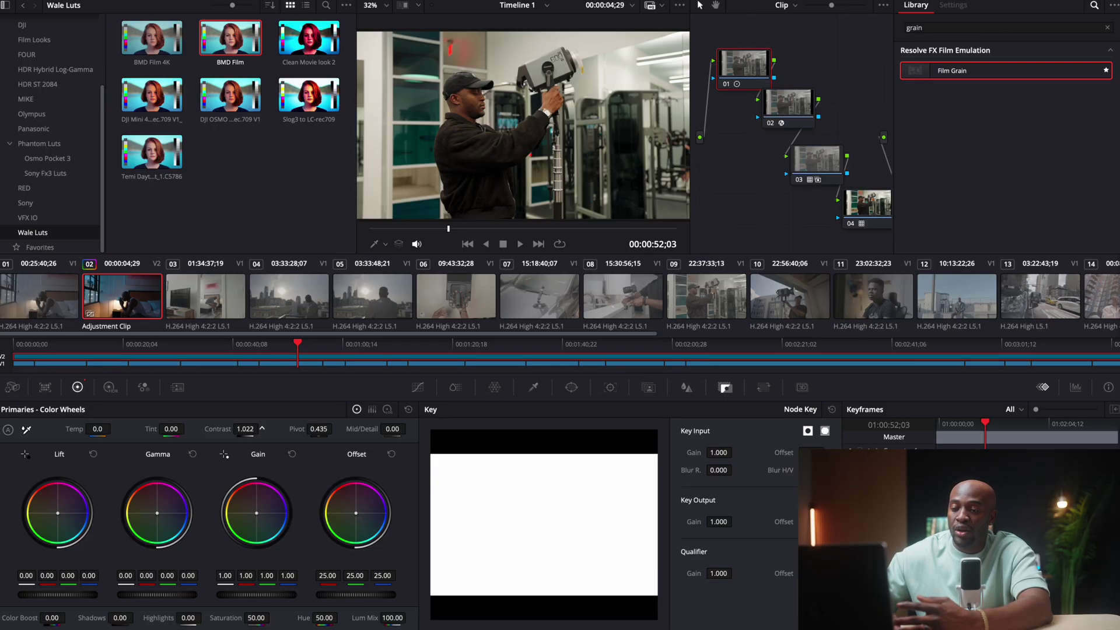
Step: Raise node 01's contrast from 1.000 to 1.022
left_click_drag(245, 429, 262, 428)
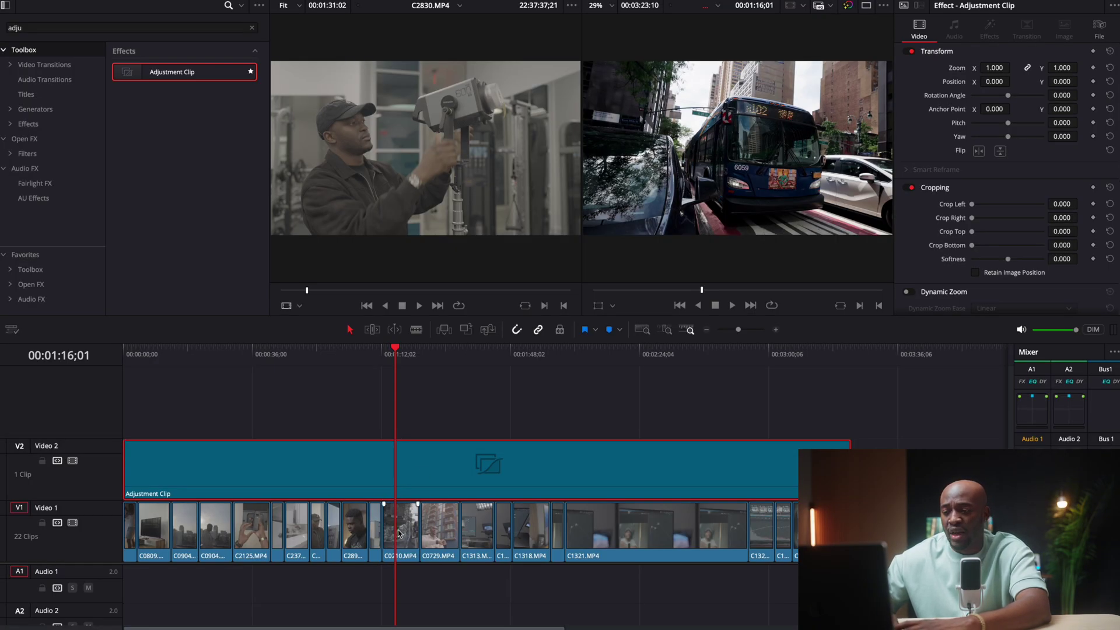
Step: Select street clip C0210.MP4 on V1 and bring it into the Color page with Shift+6
left_click(396, 518)
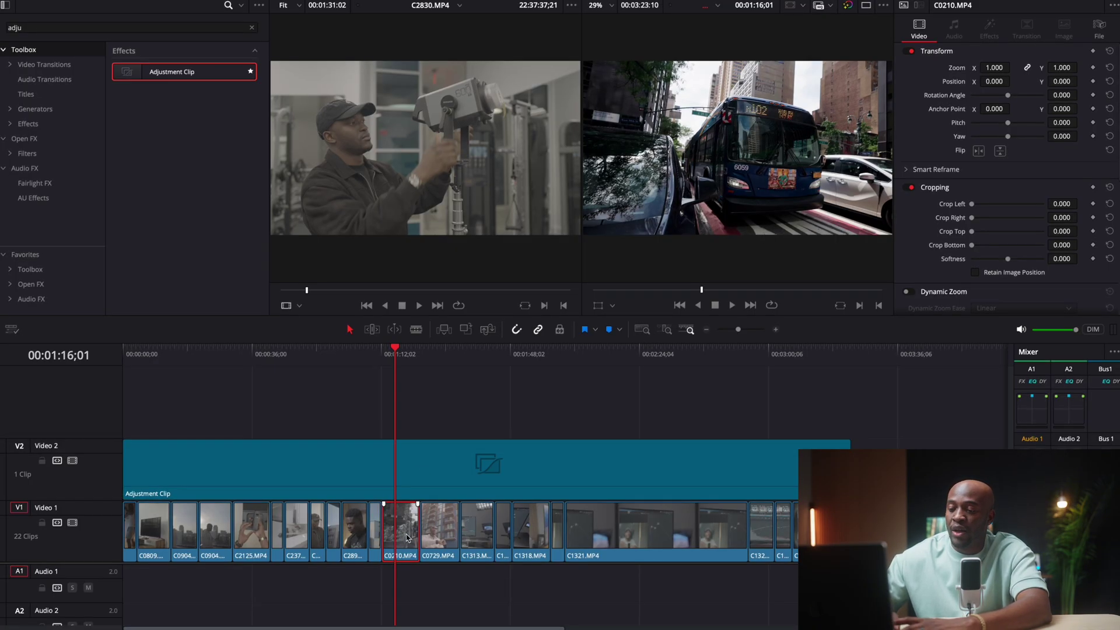
key("shift+6")
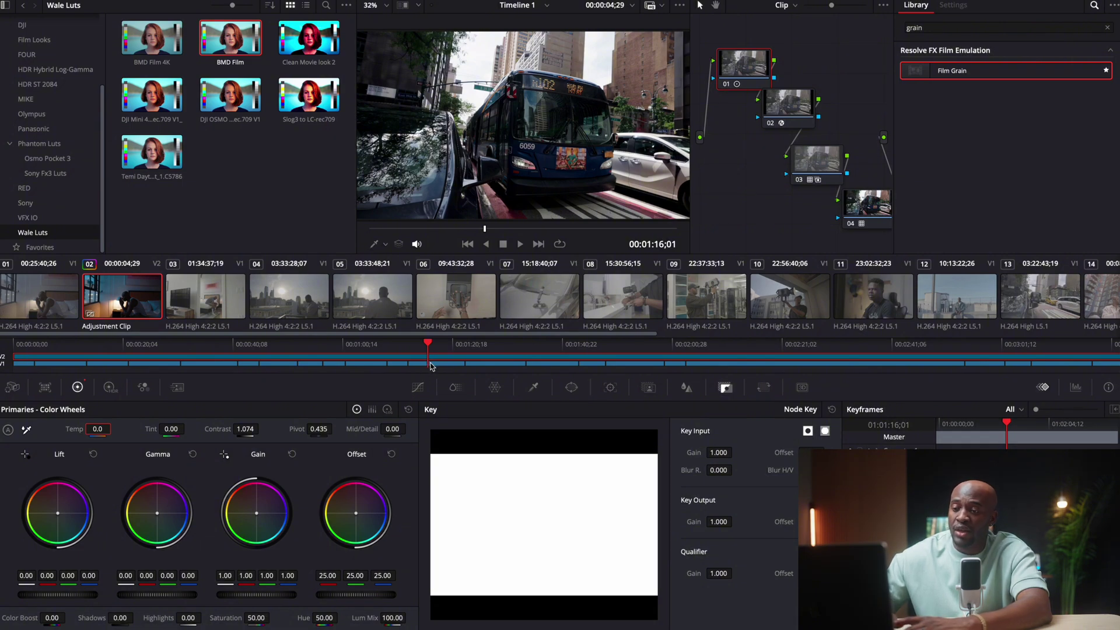
Step: On clip 13 at the passing-bus frame, raise Shadows to about 9 and Lift master to 0.02
left_click(433, 366)
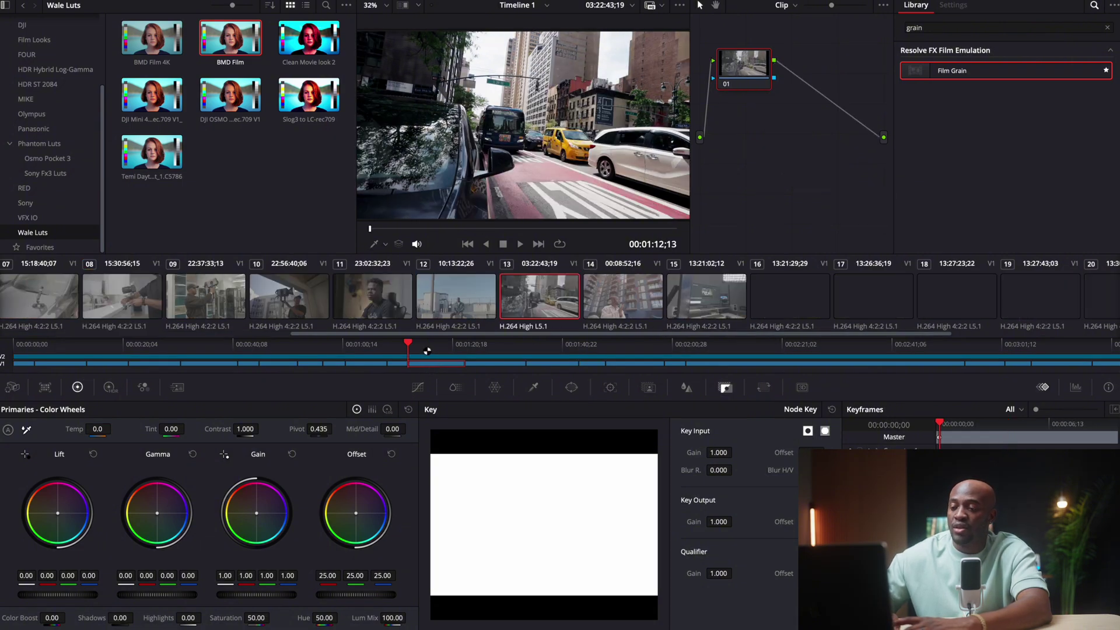
left_click_drag(424, 345, 430, 350)
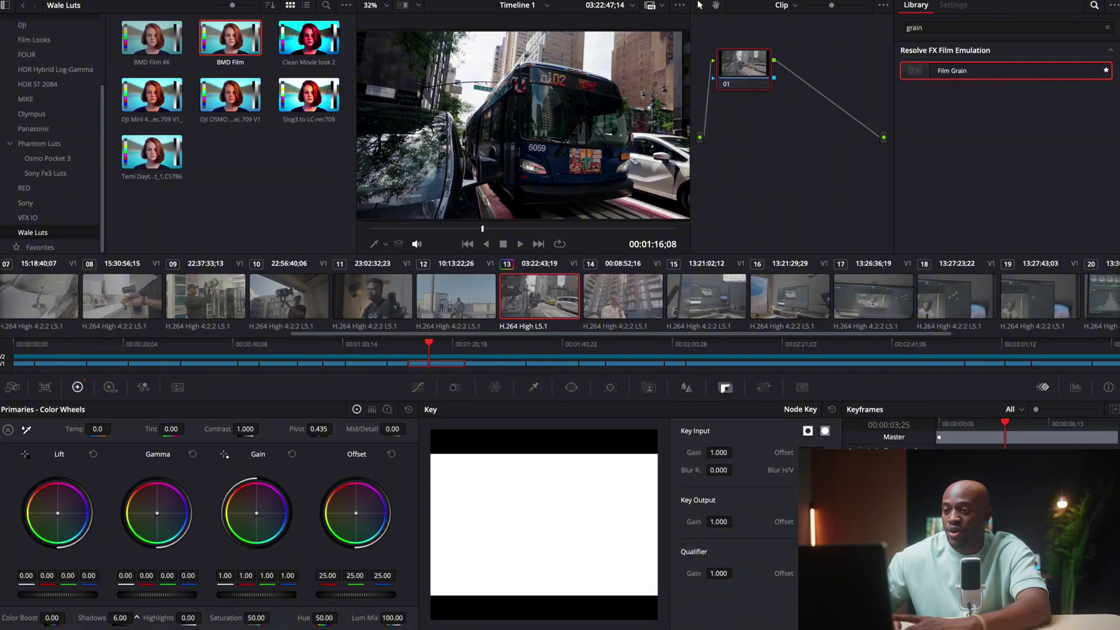
left_click_drag(137, 617, 135, 617)
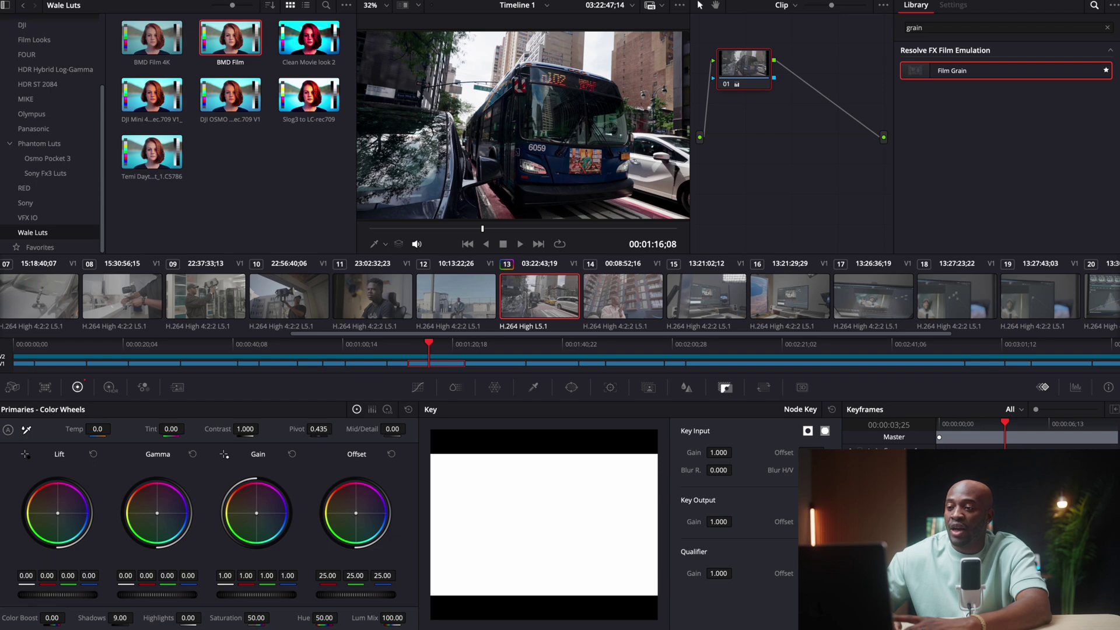
left_click_drag(58, 594, 61, 594)
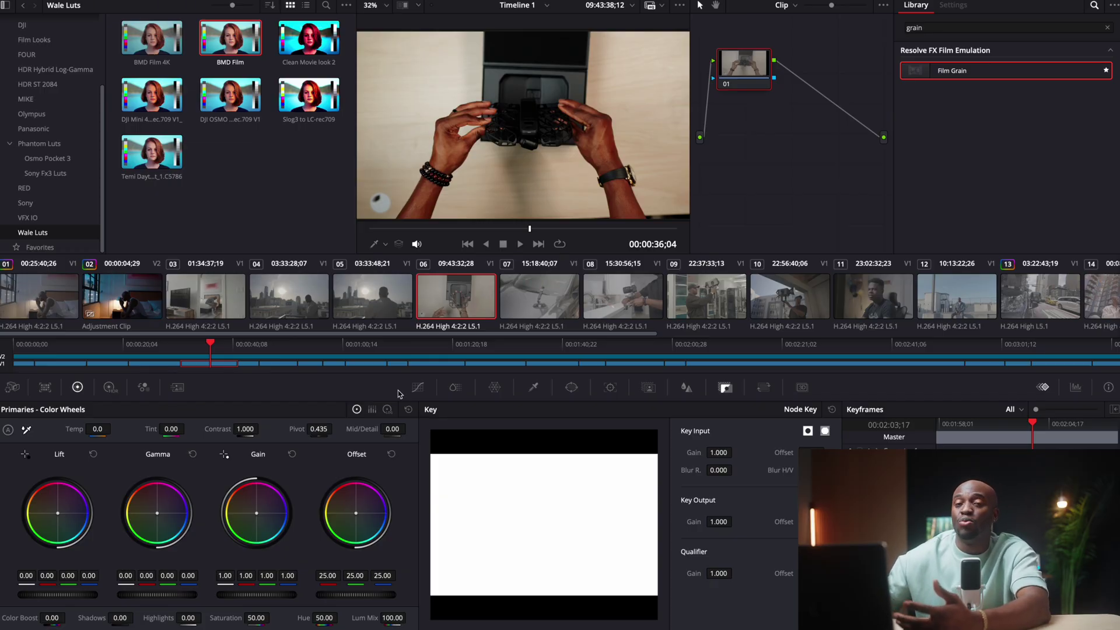
Step: Pull down the Hue Vs Sat curve at the sampled hand skin tones to desaturate them
left_click(417, 387)
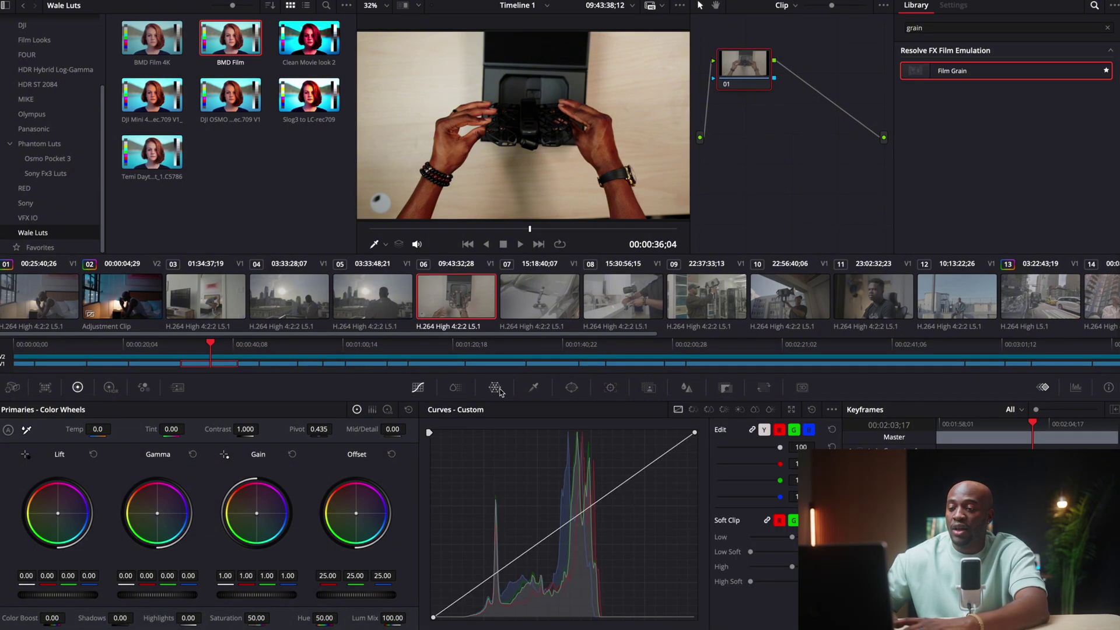
left_click(709, 410)
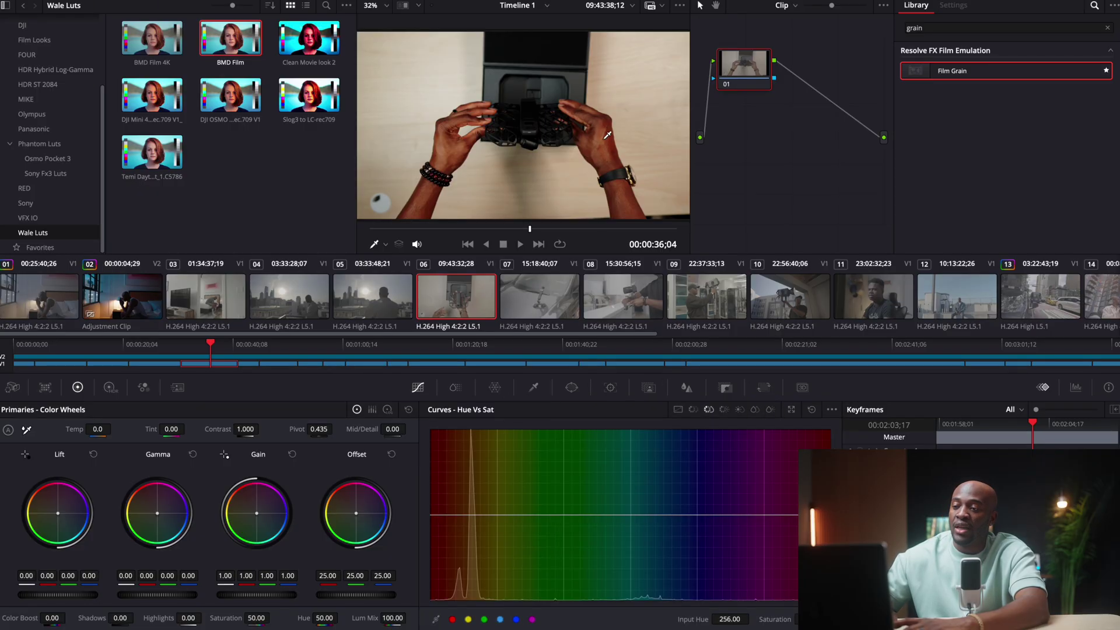
left_click(603, 142)
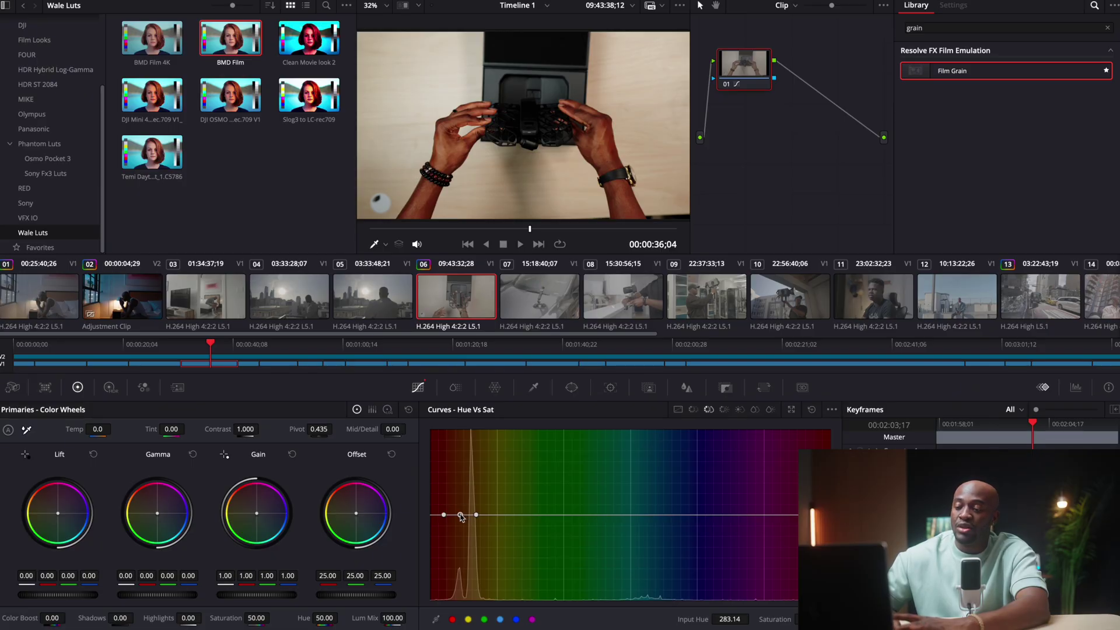
left_click_drag(460, 516, 460, 561)
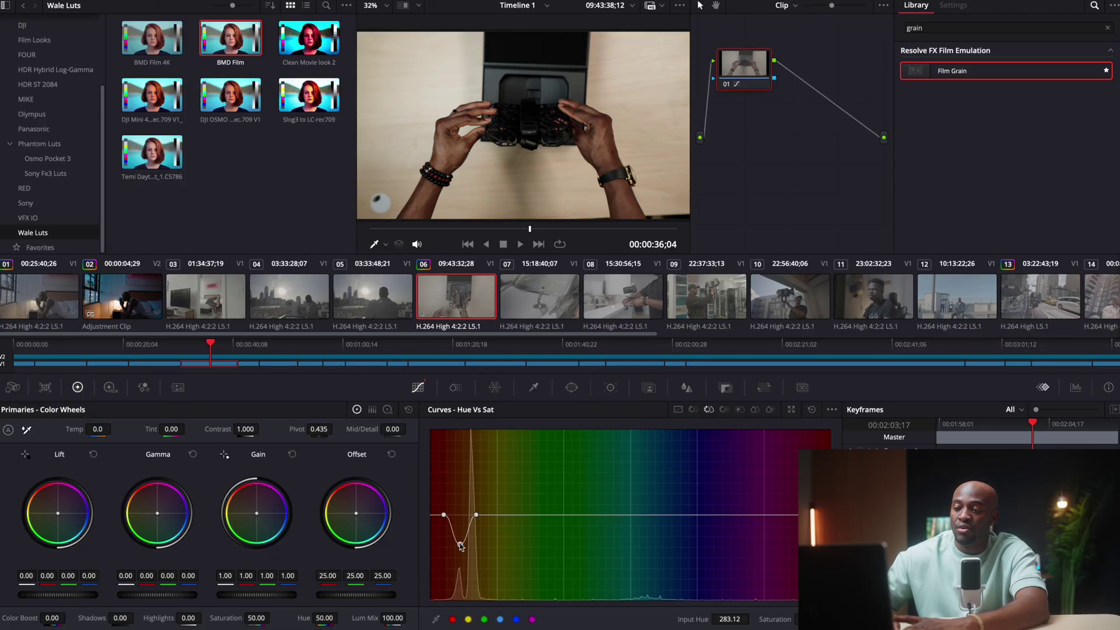
mouse_move(460, 544)
left_mouse_down()
mouse_move(457, 487)
mouse_move(458, 523)
left_mouse_up()
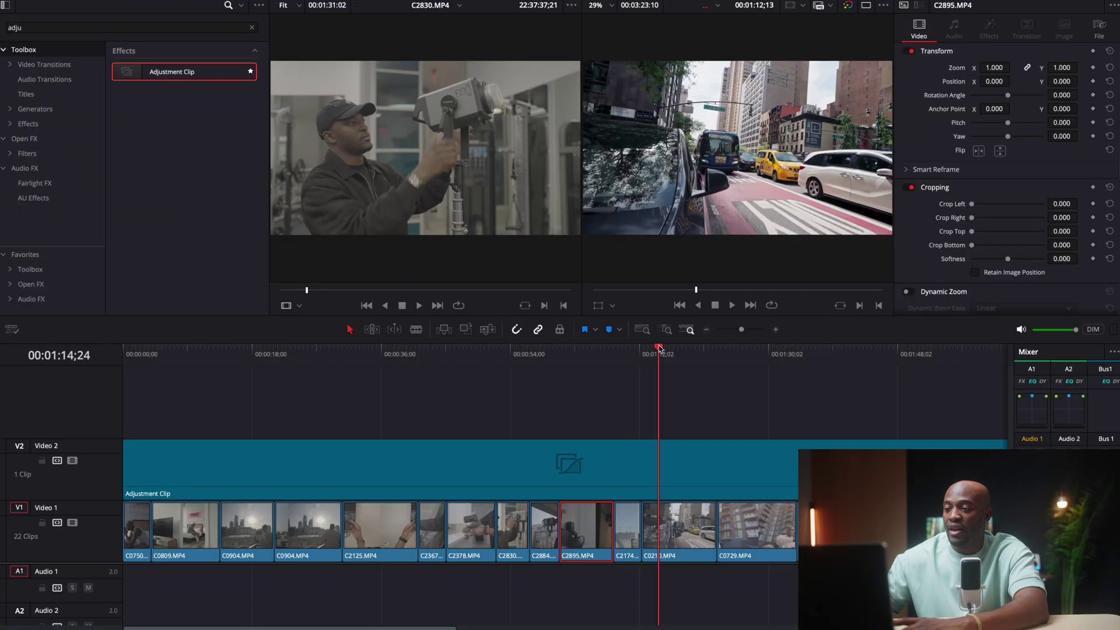
Step: Scrub to the rooftop shot, select clip C2174.MP4, and switch to the Color page
left_click_drag(661, 347, 626, 351)
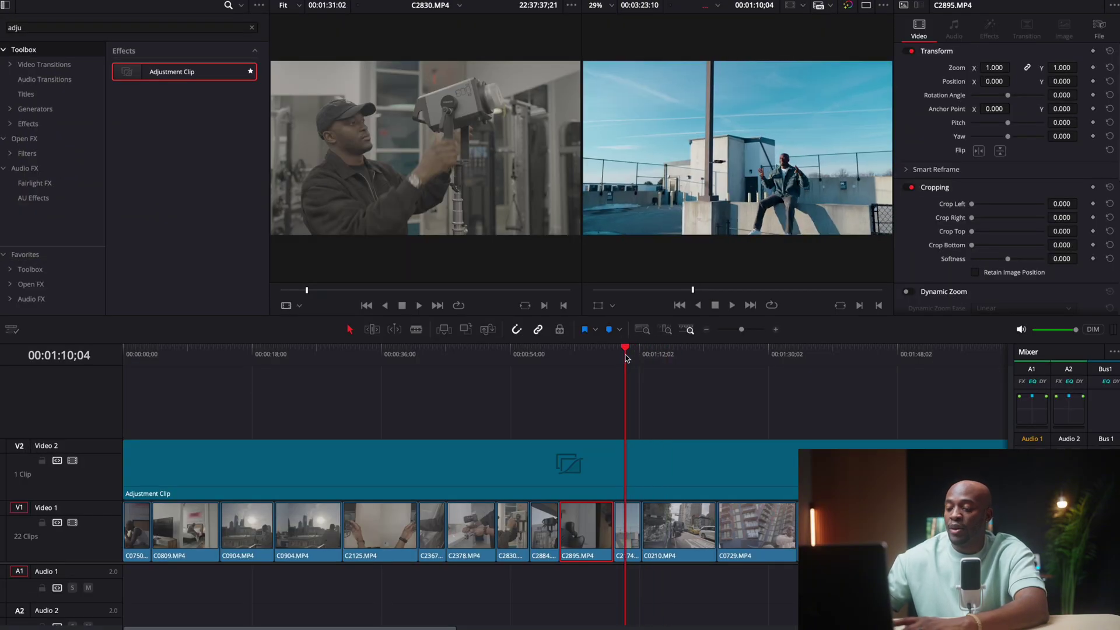
key("ctrl+equal")
key("ctrl+equal")
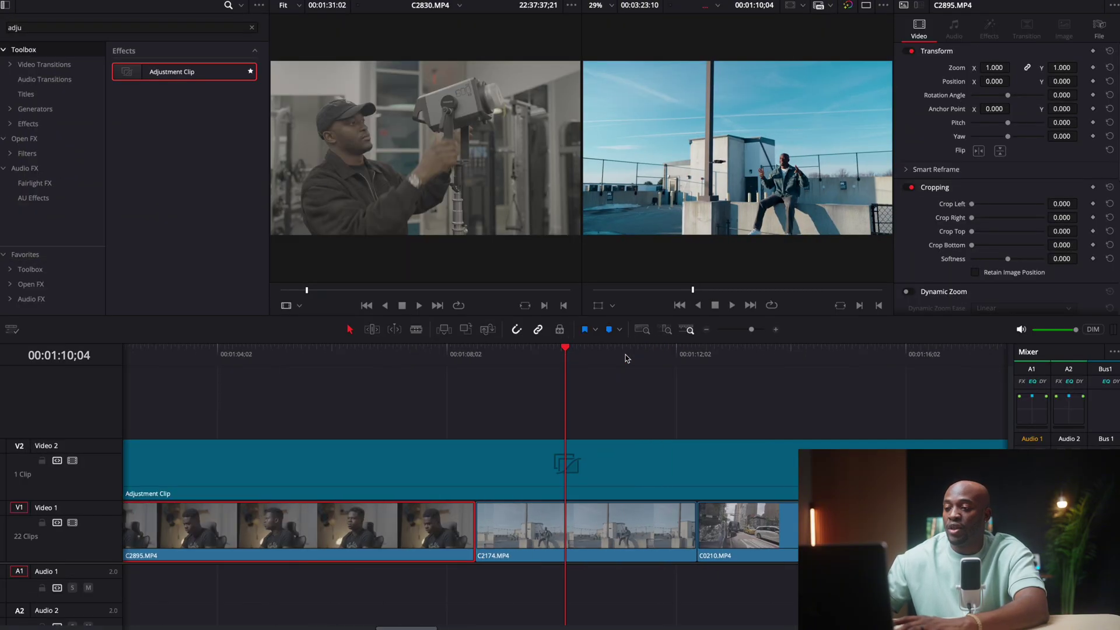
left_click_drag(626, 358, 601, 364)
left_click(588, 520)
key("shift+6")
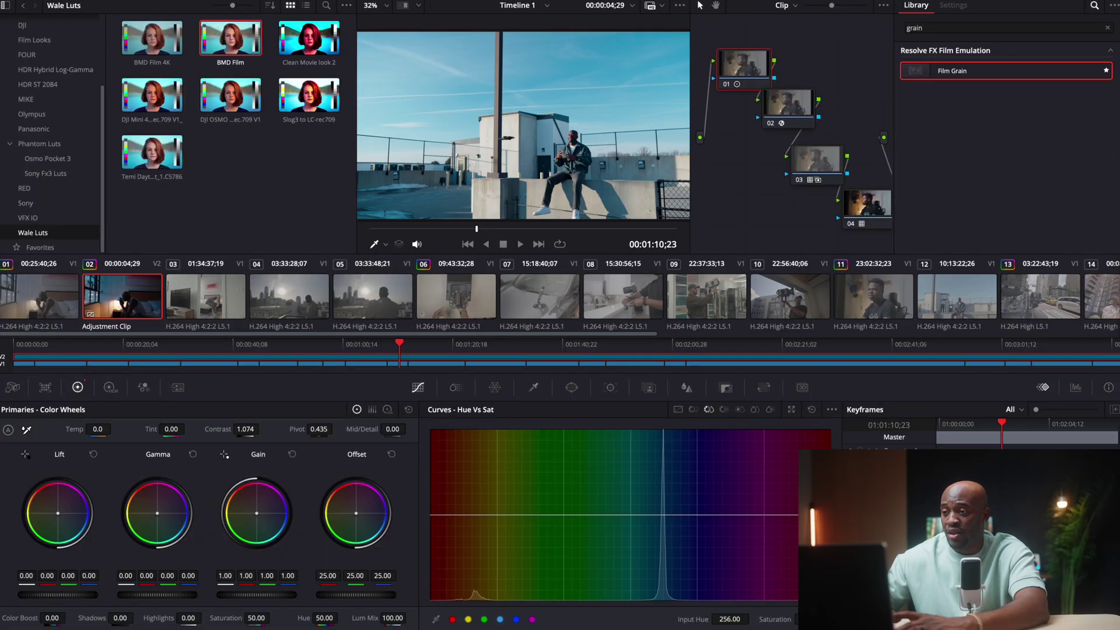
Step: Set clip 12's Temp to 260, then check the Adjustment Clip's LUT node 04 and node 01
left_click(402, 364)
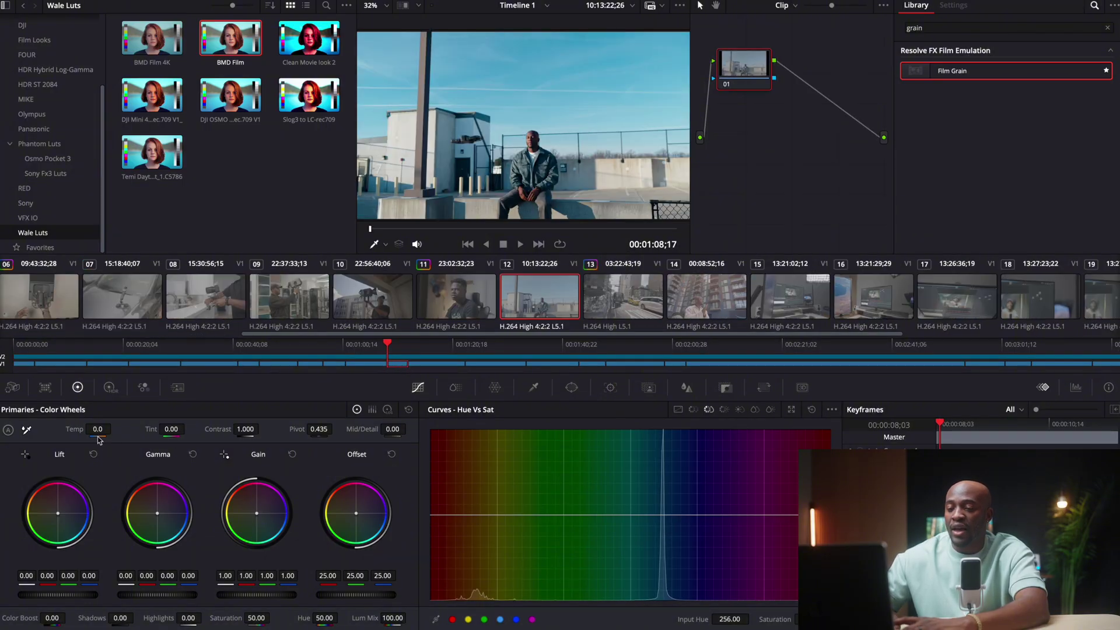
left_click_drag(97, 429, 114, 428)
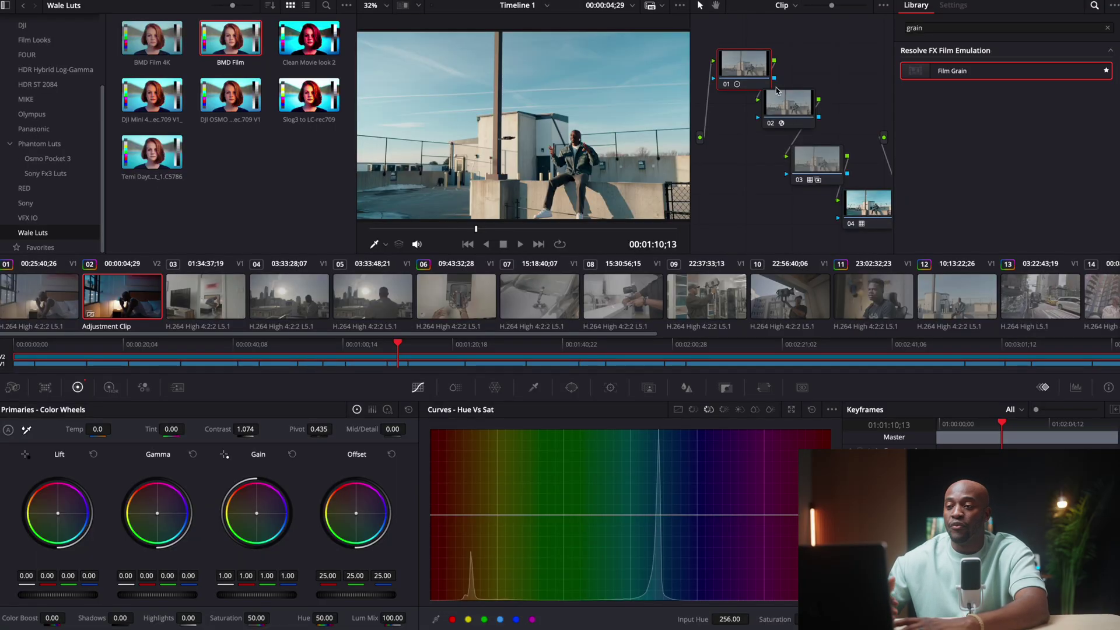
left_click(854, 213)
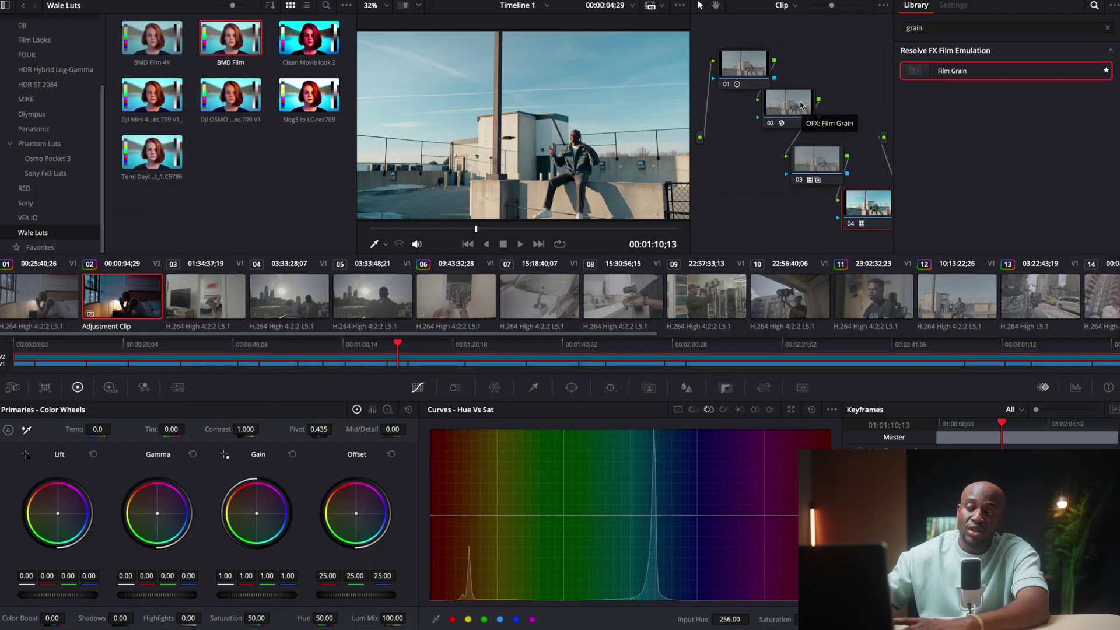
left_click(741, 71)
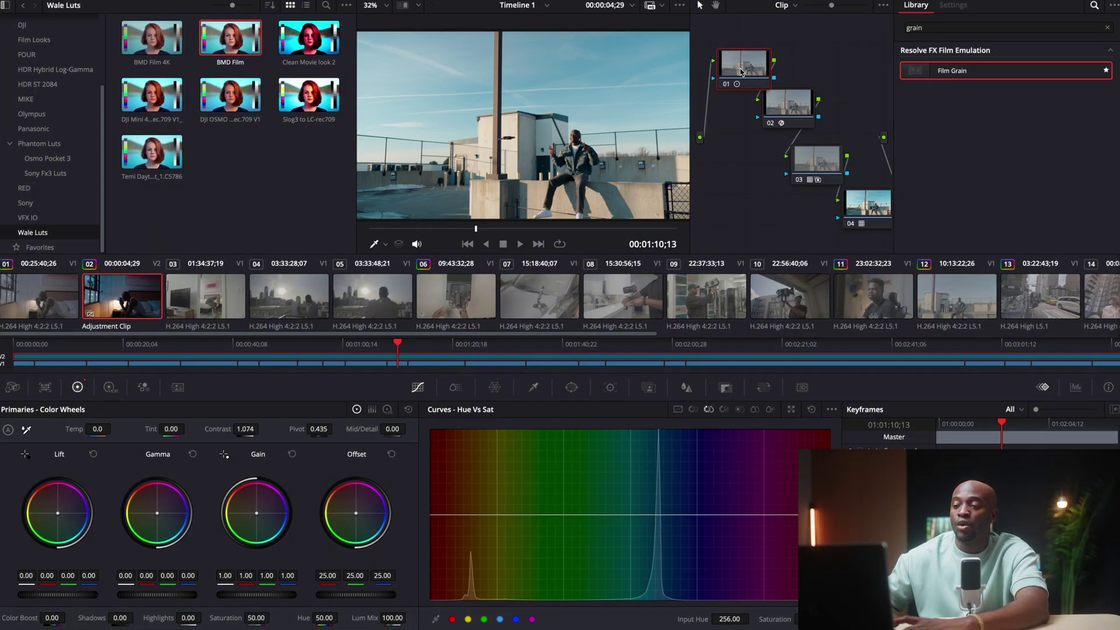